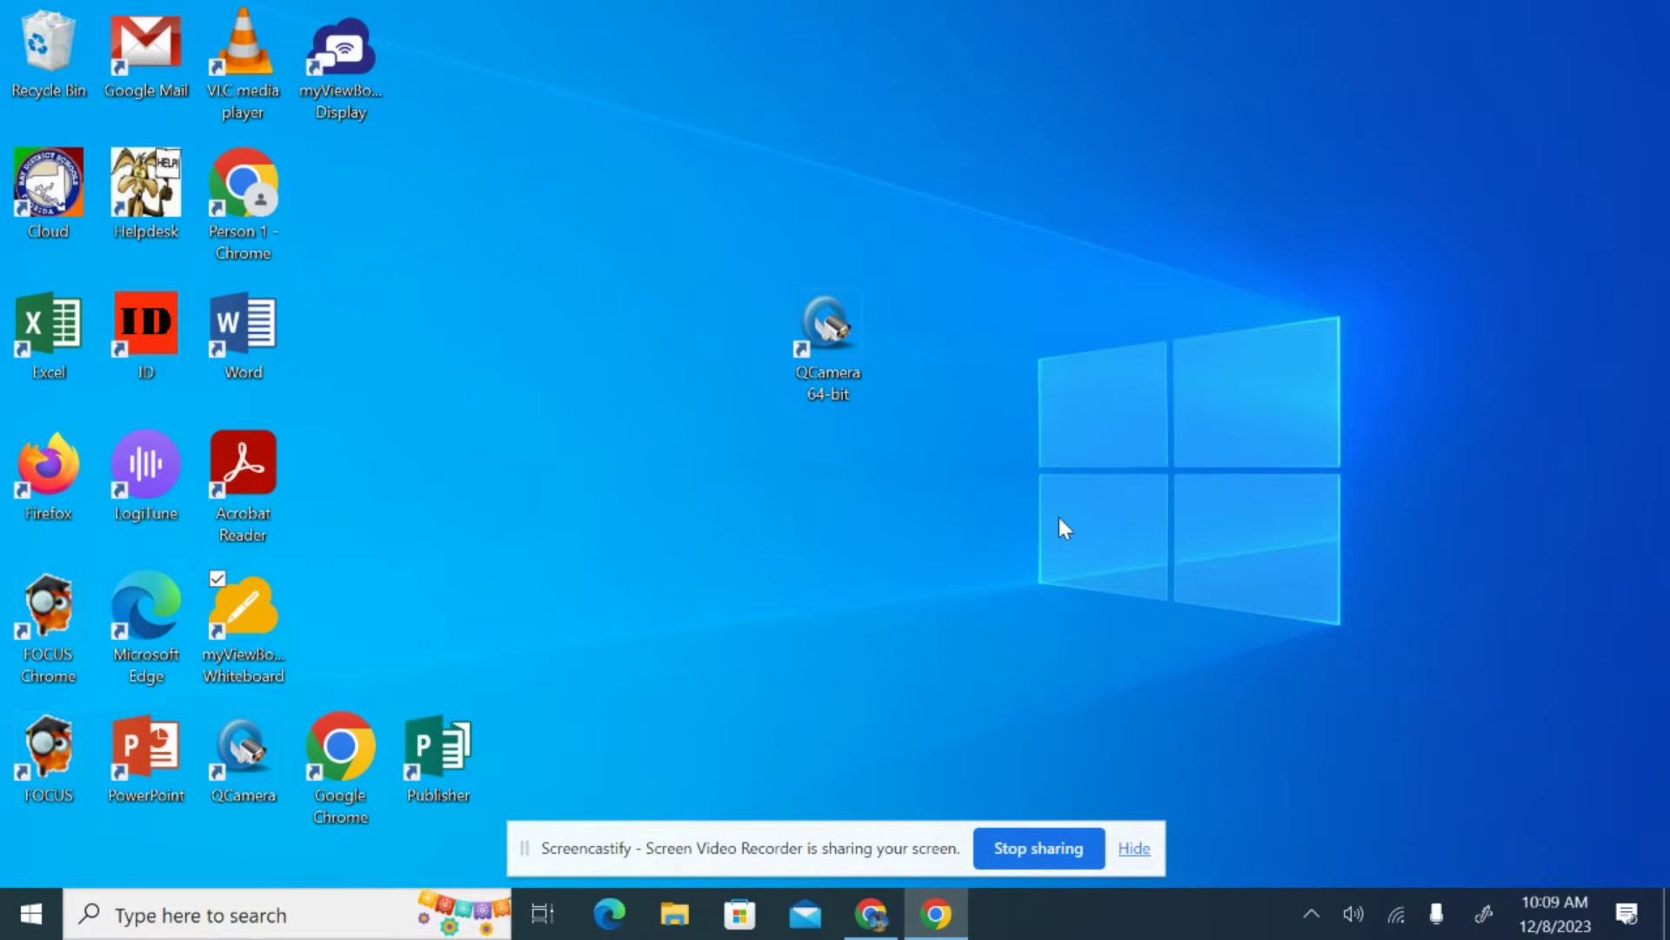
Move the myViewBoard Whiteboard shortcut beside the QCamera 64-bit shortcut in the middle of the desktop
{"action": "left_click", "coordinate": [249, 625]}
{"action": "left_click_drag", "start_coordinate": [273, 636], "coordinate": [957, 353]}
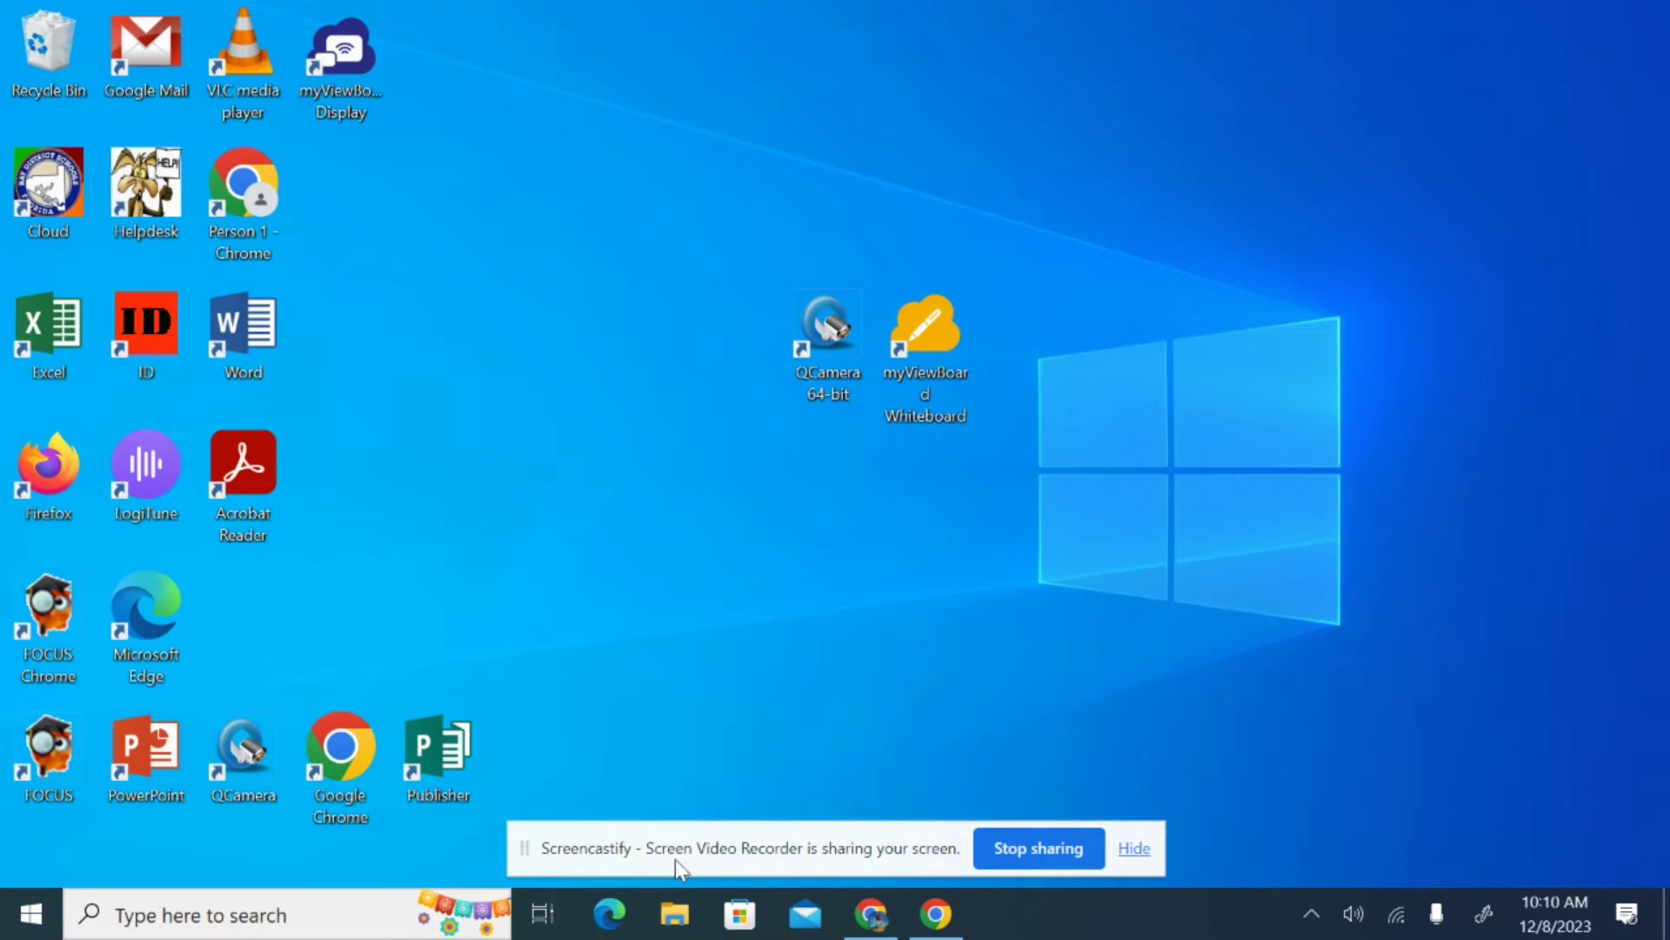
Open File Explorer to Downloads, check Google Drive (G:), then return to Downloads
{"action": "left_click", "coordinate": [676, 915]}
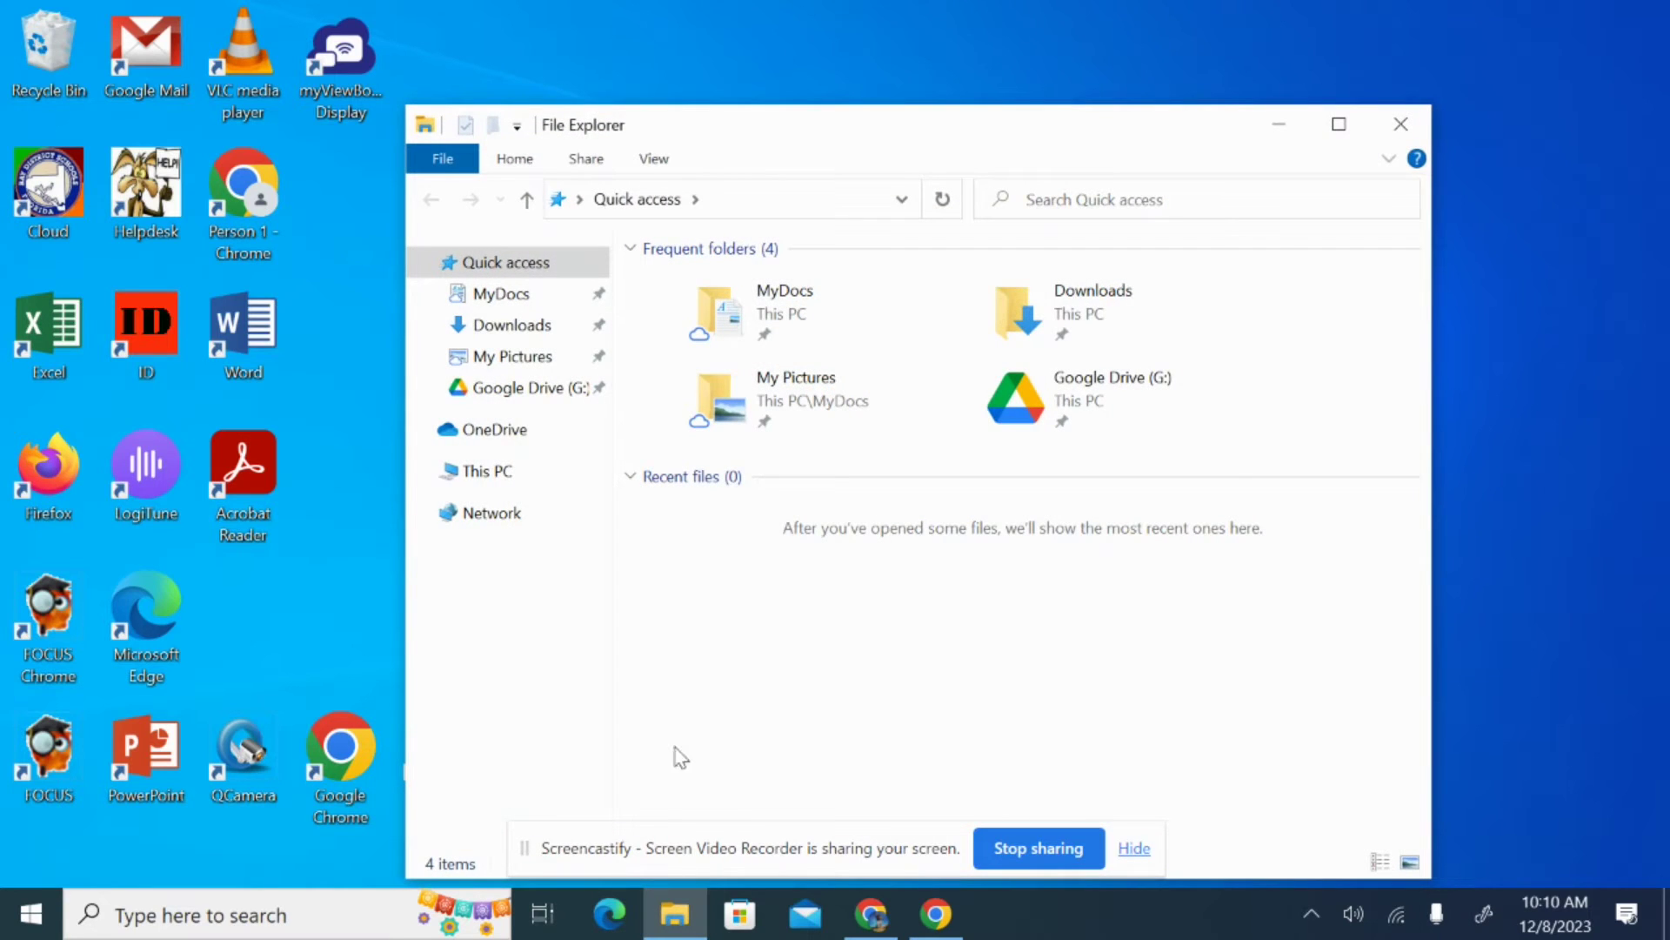
{"action": "left_click", "coordinate": [520, 333]}
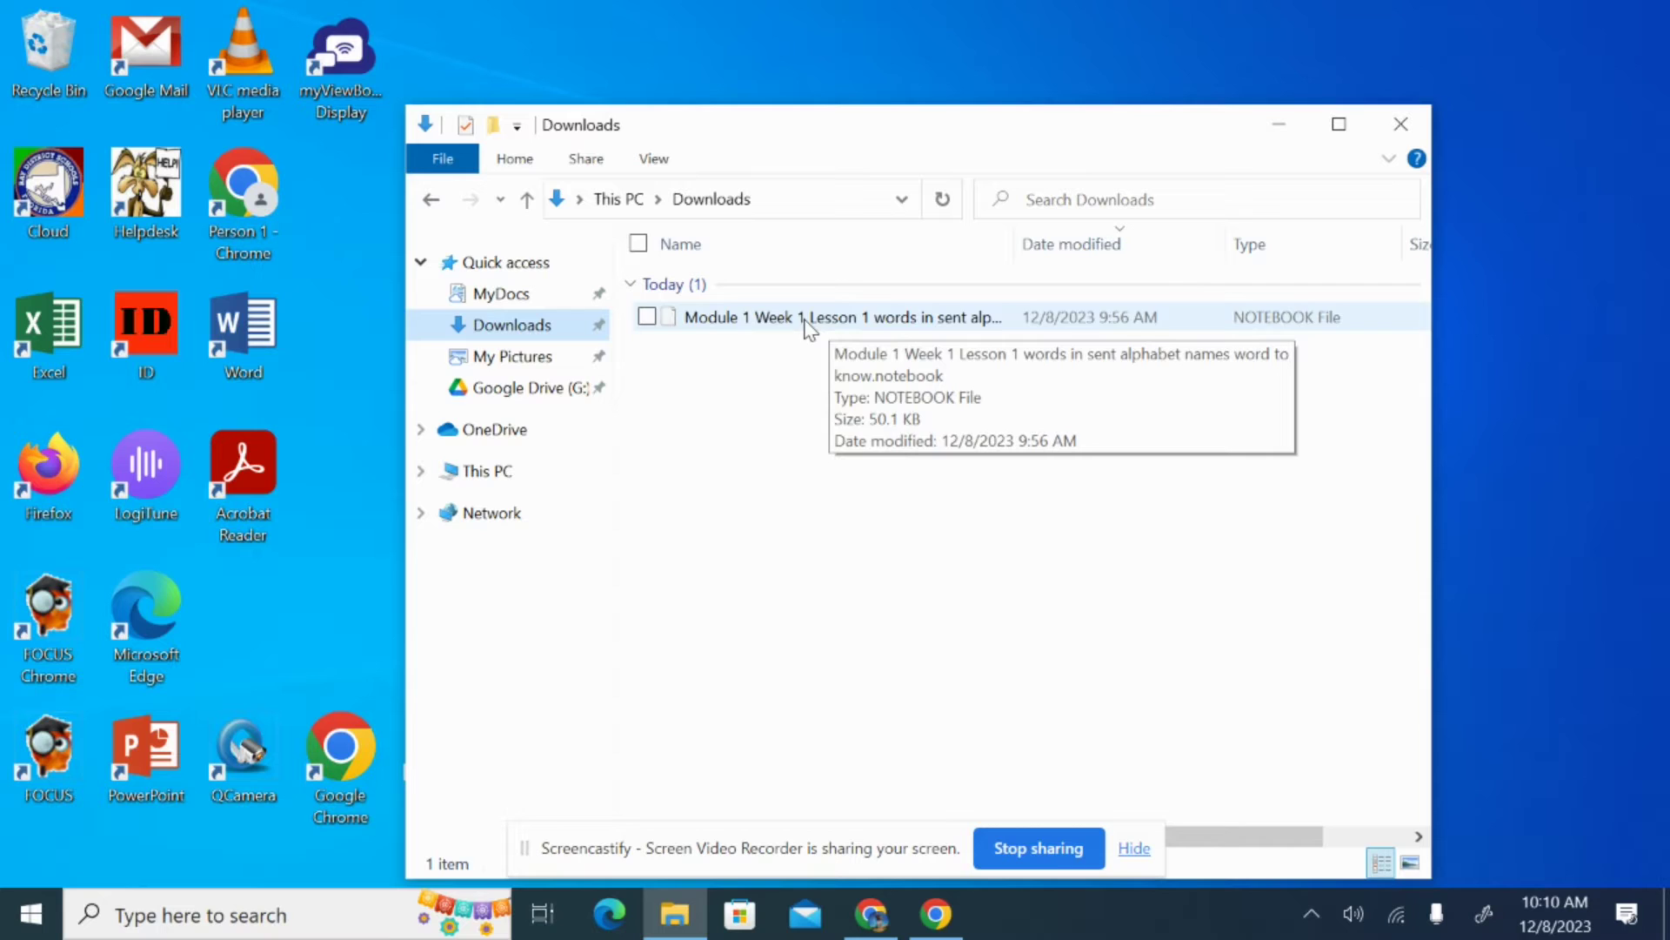
{"action": "left_click", "coordinate": [540, 393]}
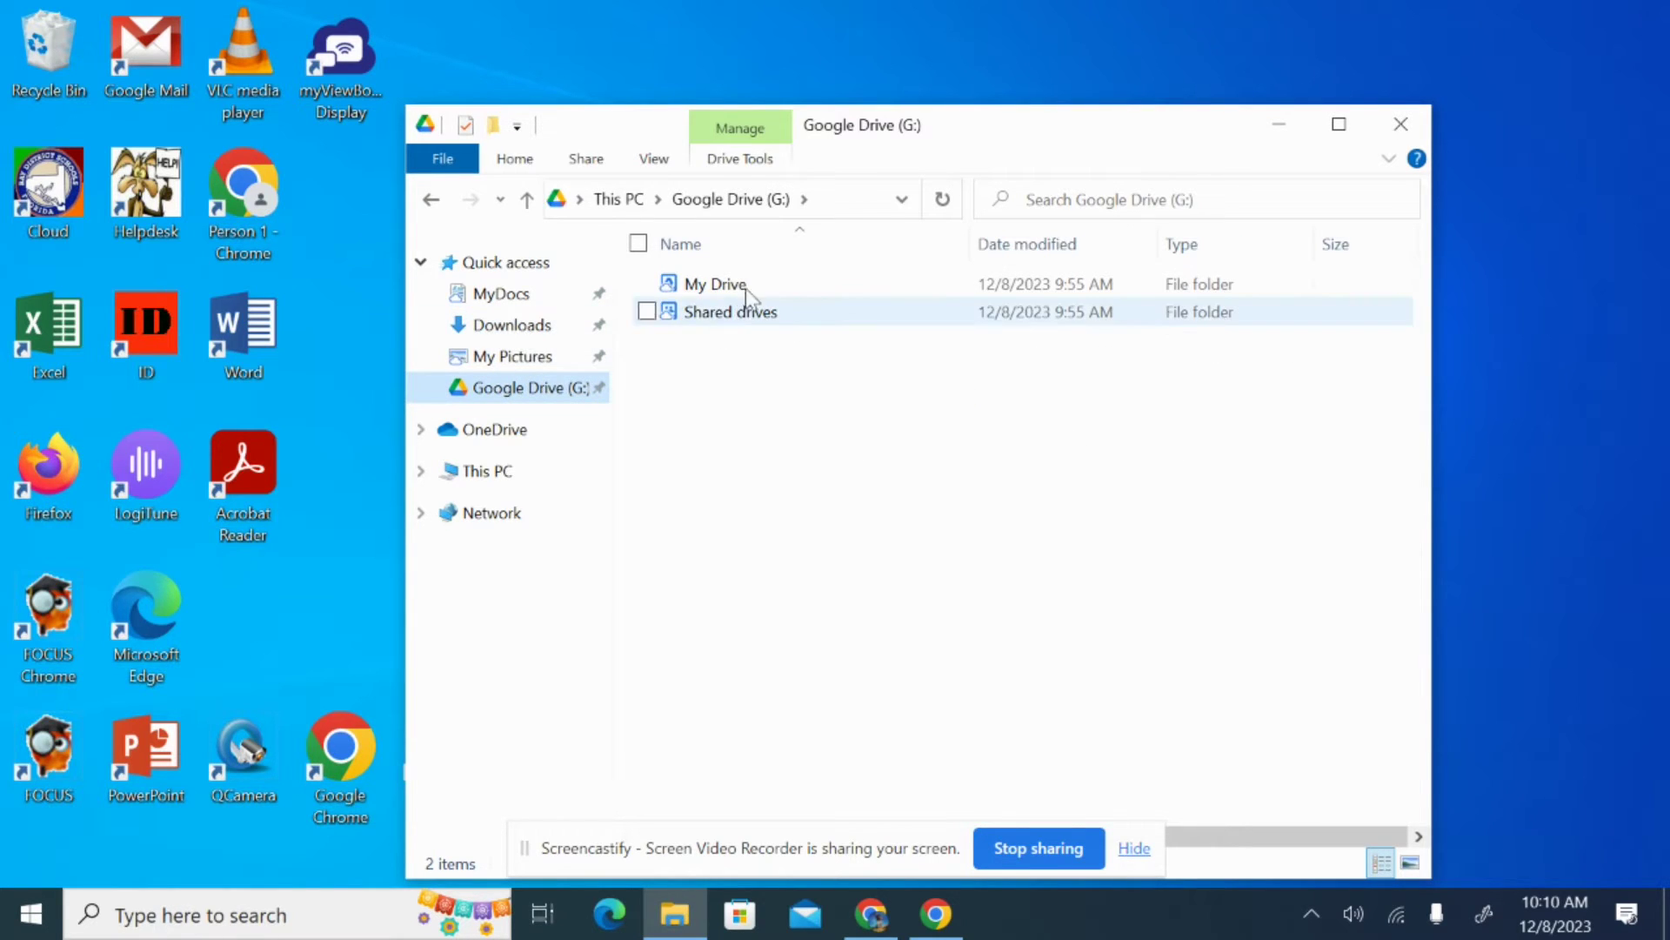
{"action": "left_click", "coordinate": [531, 332]}
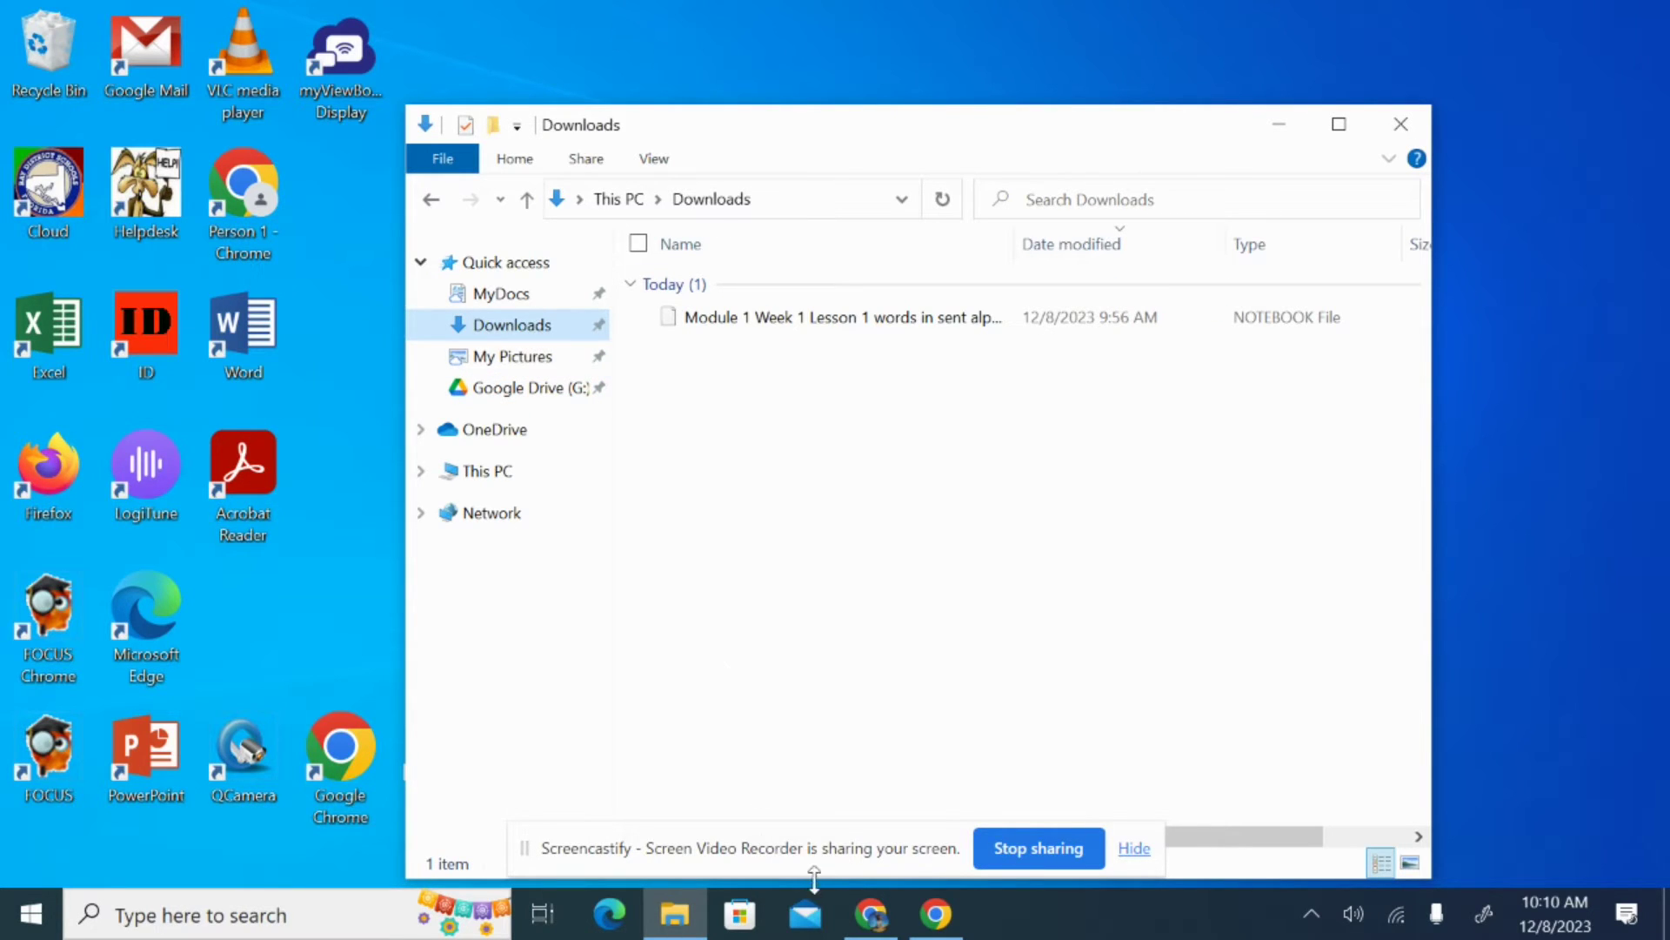
In Chrome, view the More actions menu for the Copy of Module 1 file, then minimize Chrome
{"action": "left_click", "coordinate": [870, 916]}
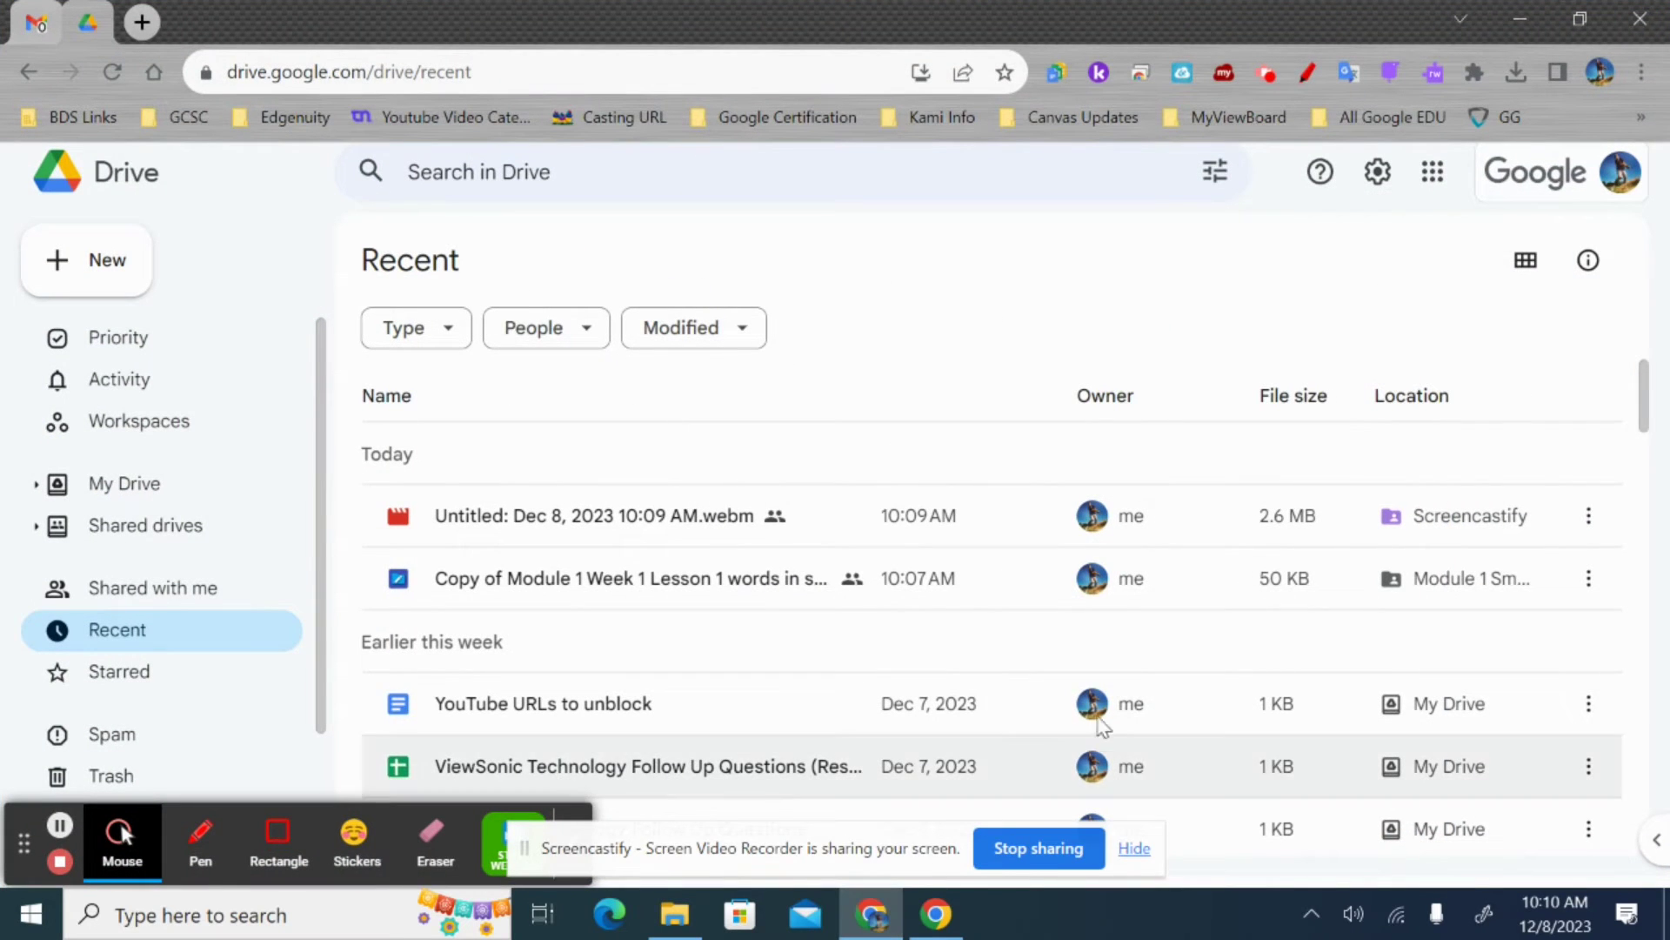
{"action": "left_click", "coordinate": [1593, 583]}
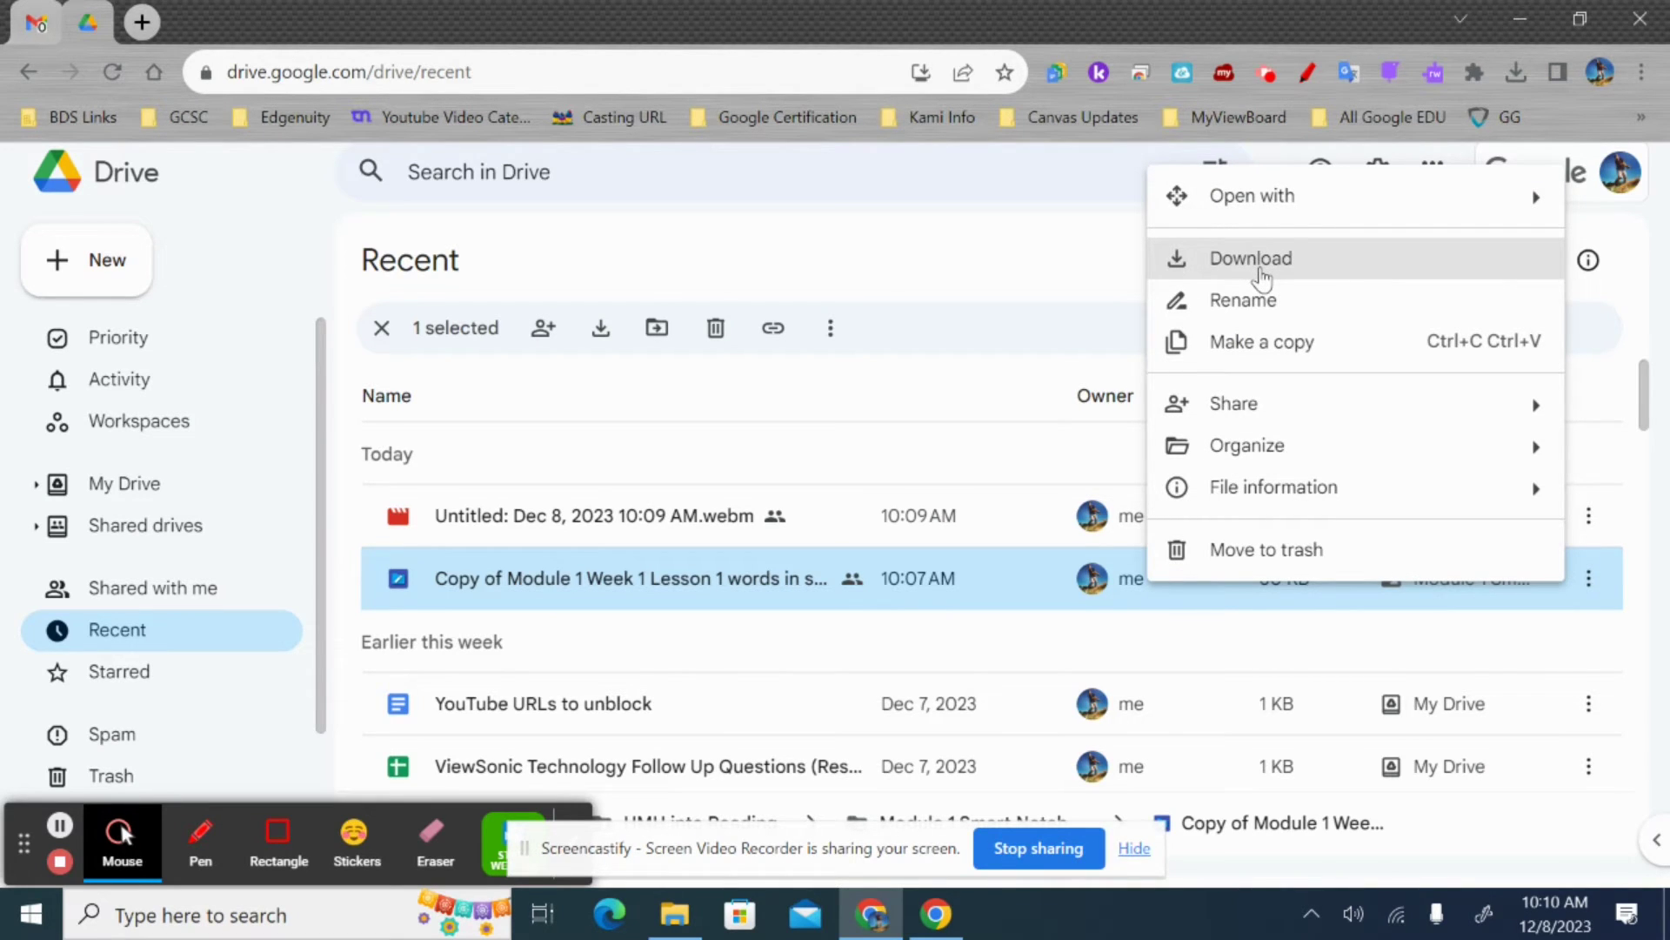
{"action": "left_click", "coordinate": [1522, 21]}
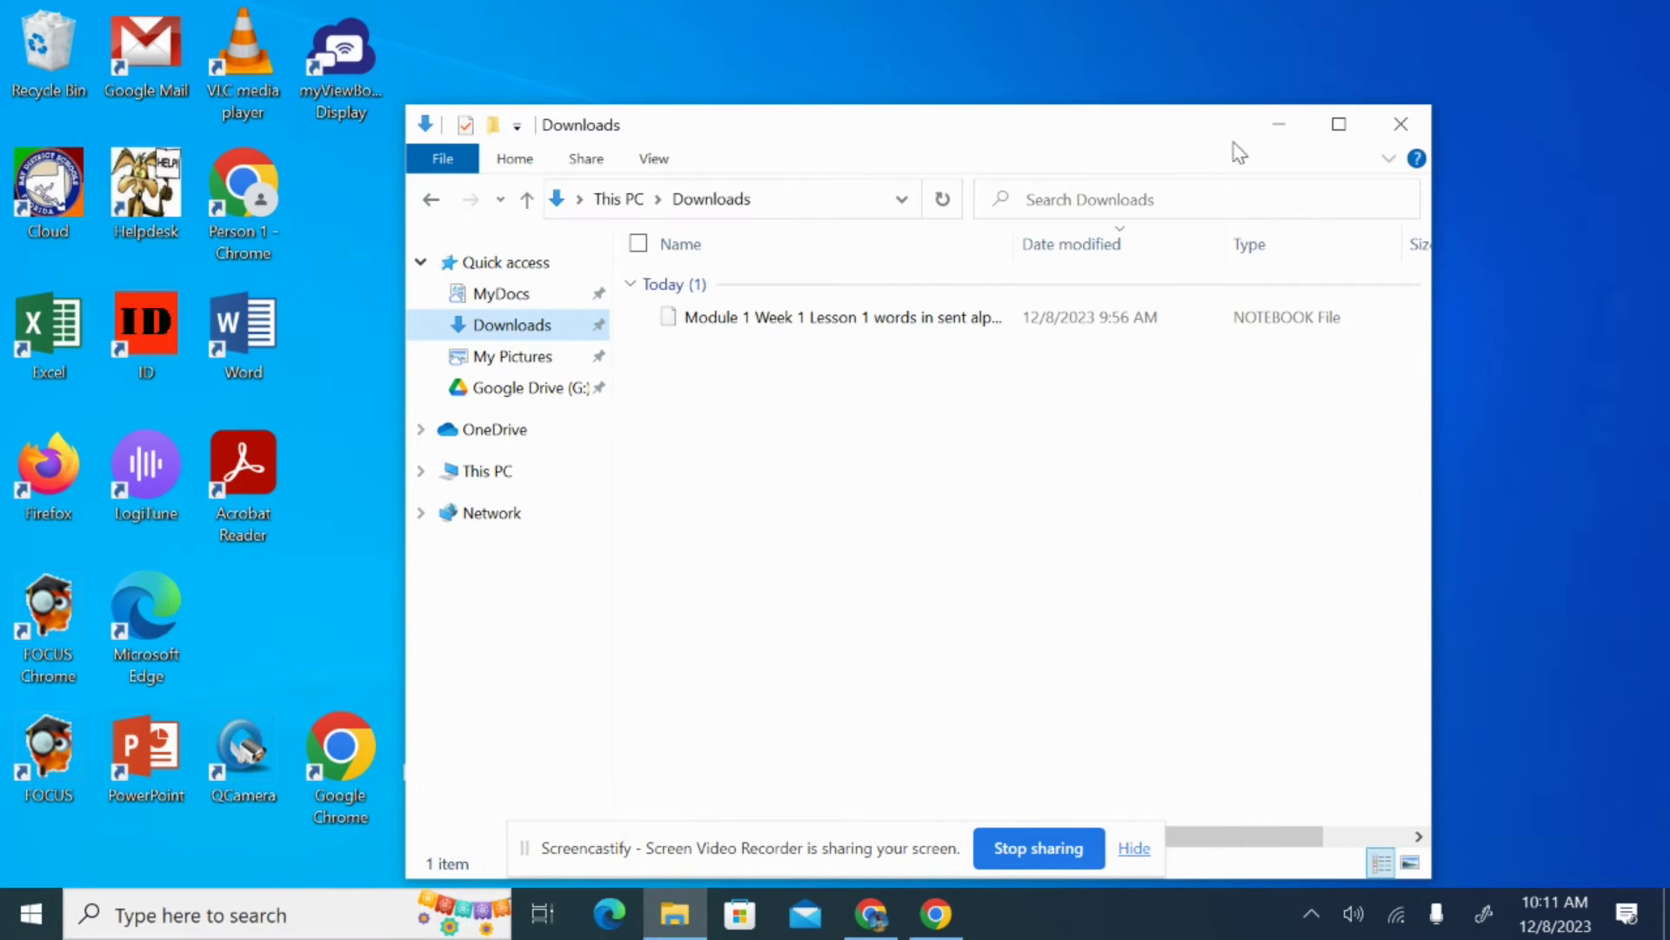
Minimize Explorer and launch myViewBoard Whiteboard from its desktop shortcut, bringing up its blank page
{"action": "left_click", "coordinate": [1276, 127]}
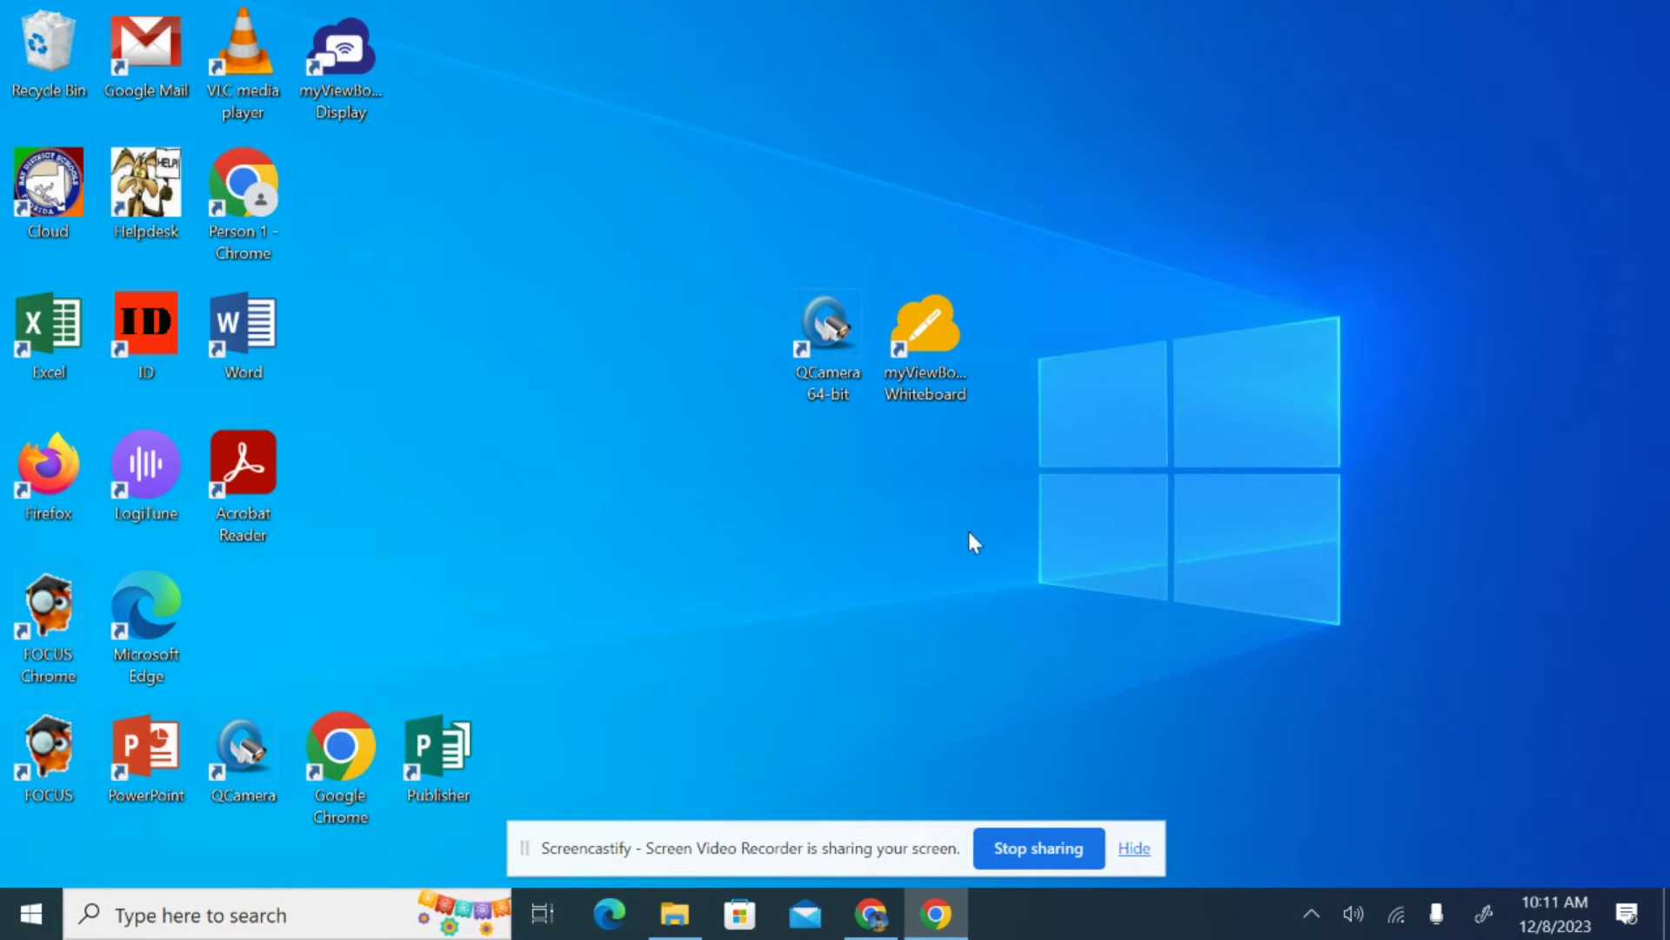
{"action": "left_click", "coordinate": [920, 346]}
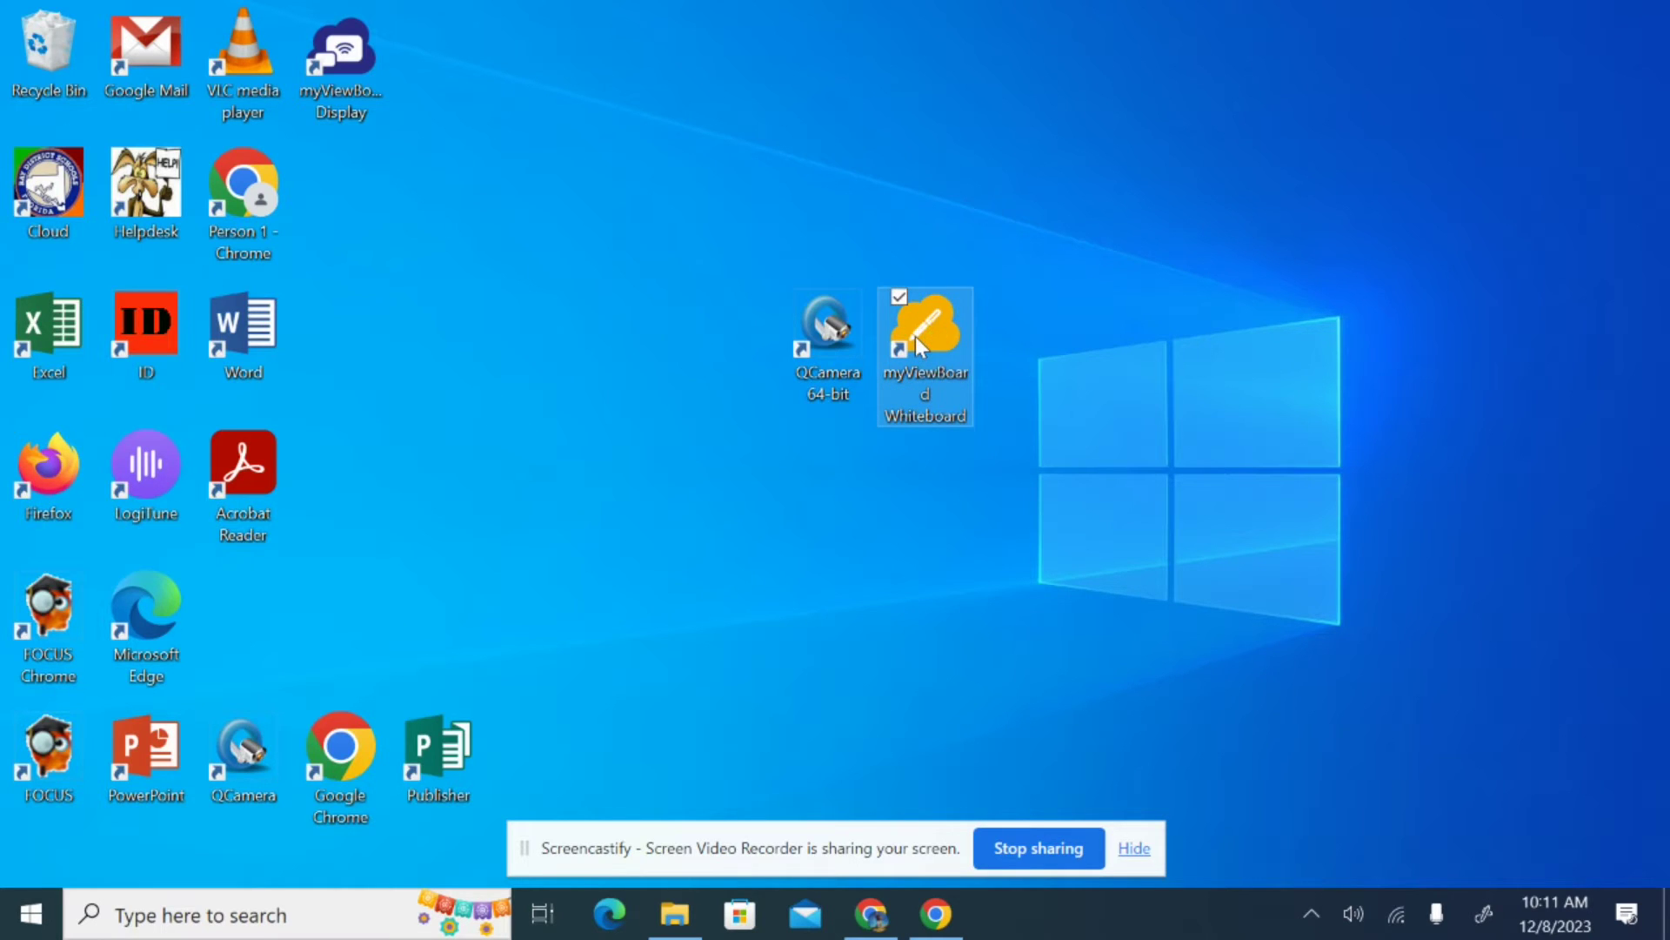
{"action": "double_click", "coordinate": [918, 344]}
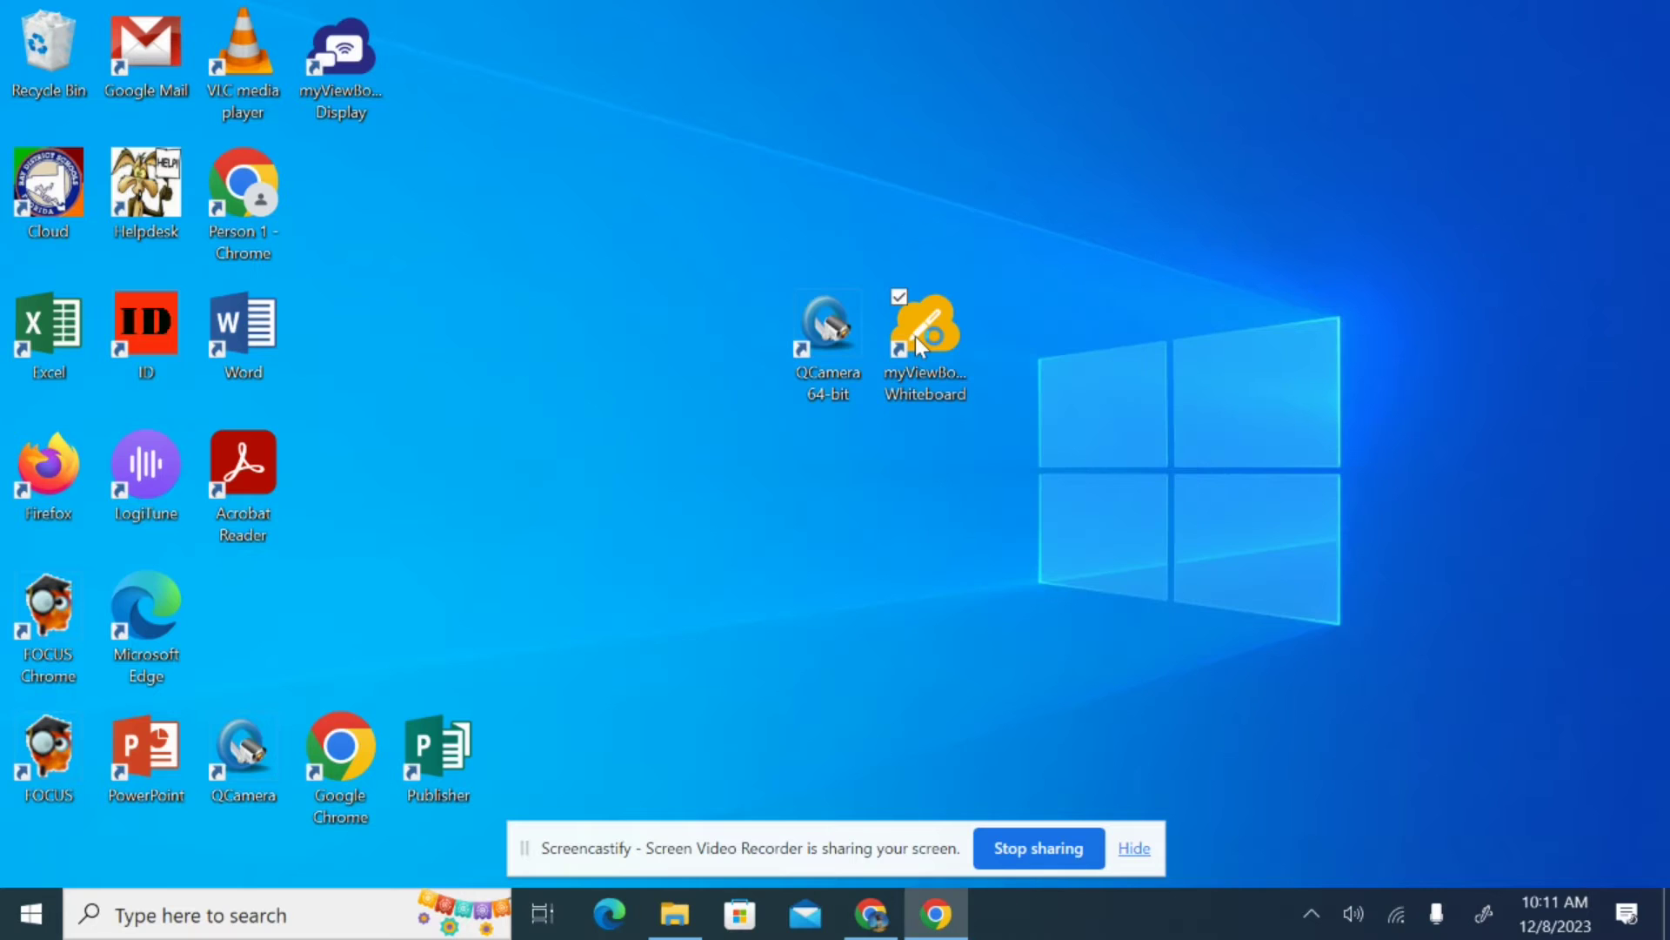
{"action": "double_click", "coordinate": [918, 343]}
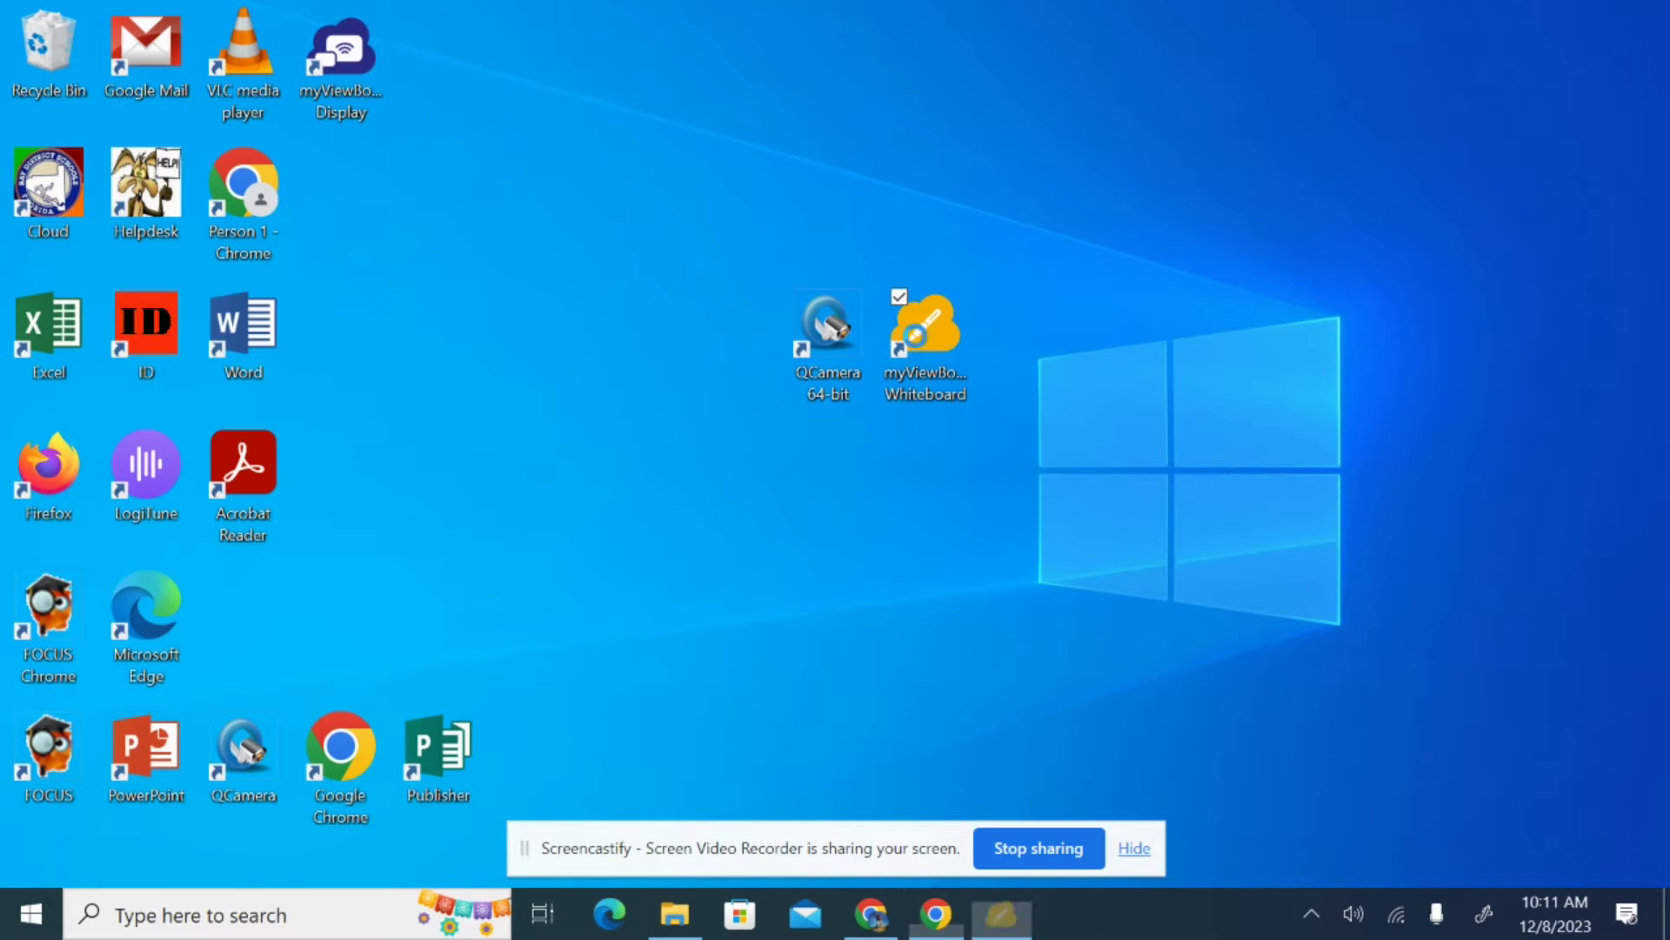
{"action": "left_click", "coordinate": [1014, 924]}
{"action": "left_click", "coordinate": [1005, 926]}
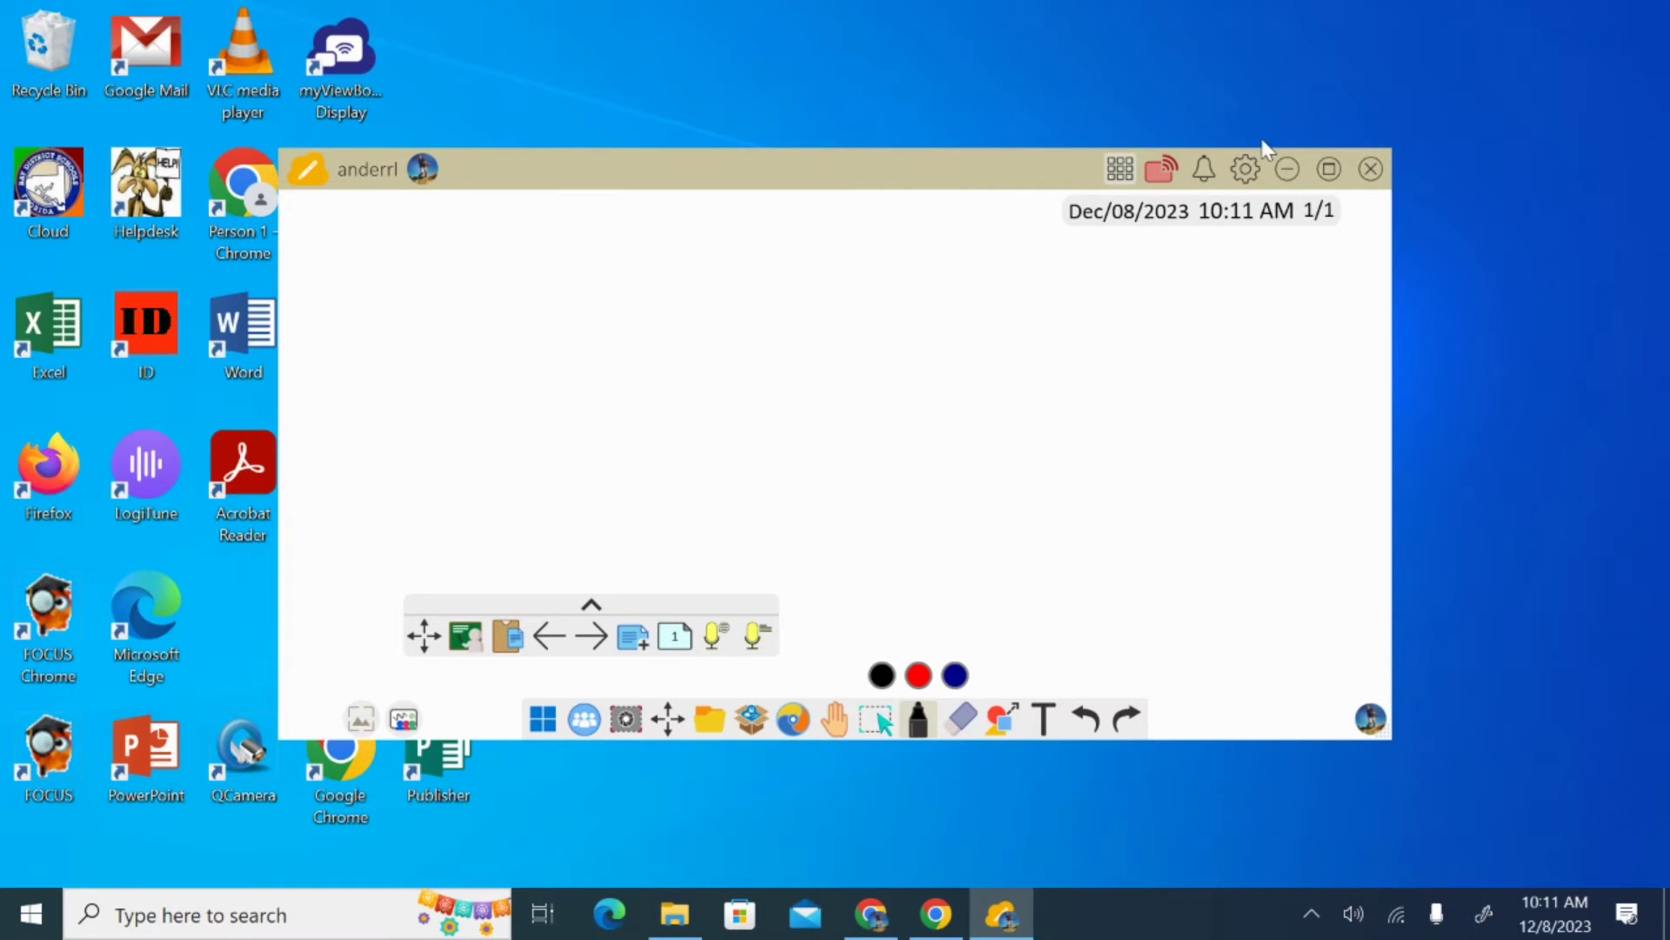
Arrange the whiteboard and Downloads windows, then drop the Module 1 Week 1 Lesson 1 notebook onto the canvas
{"action": "left_click_drag", "start_coordinate": [986, 180], "coordinate": [1195, 73]}
{"action": "left_click", "coordinate": [674, 913]}
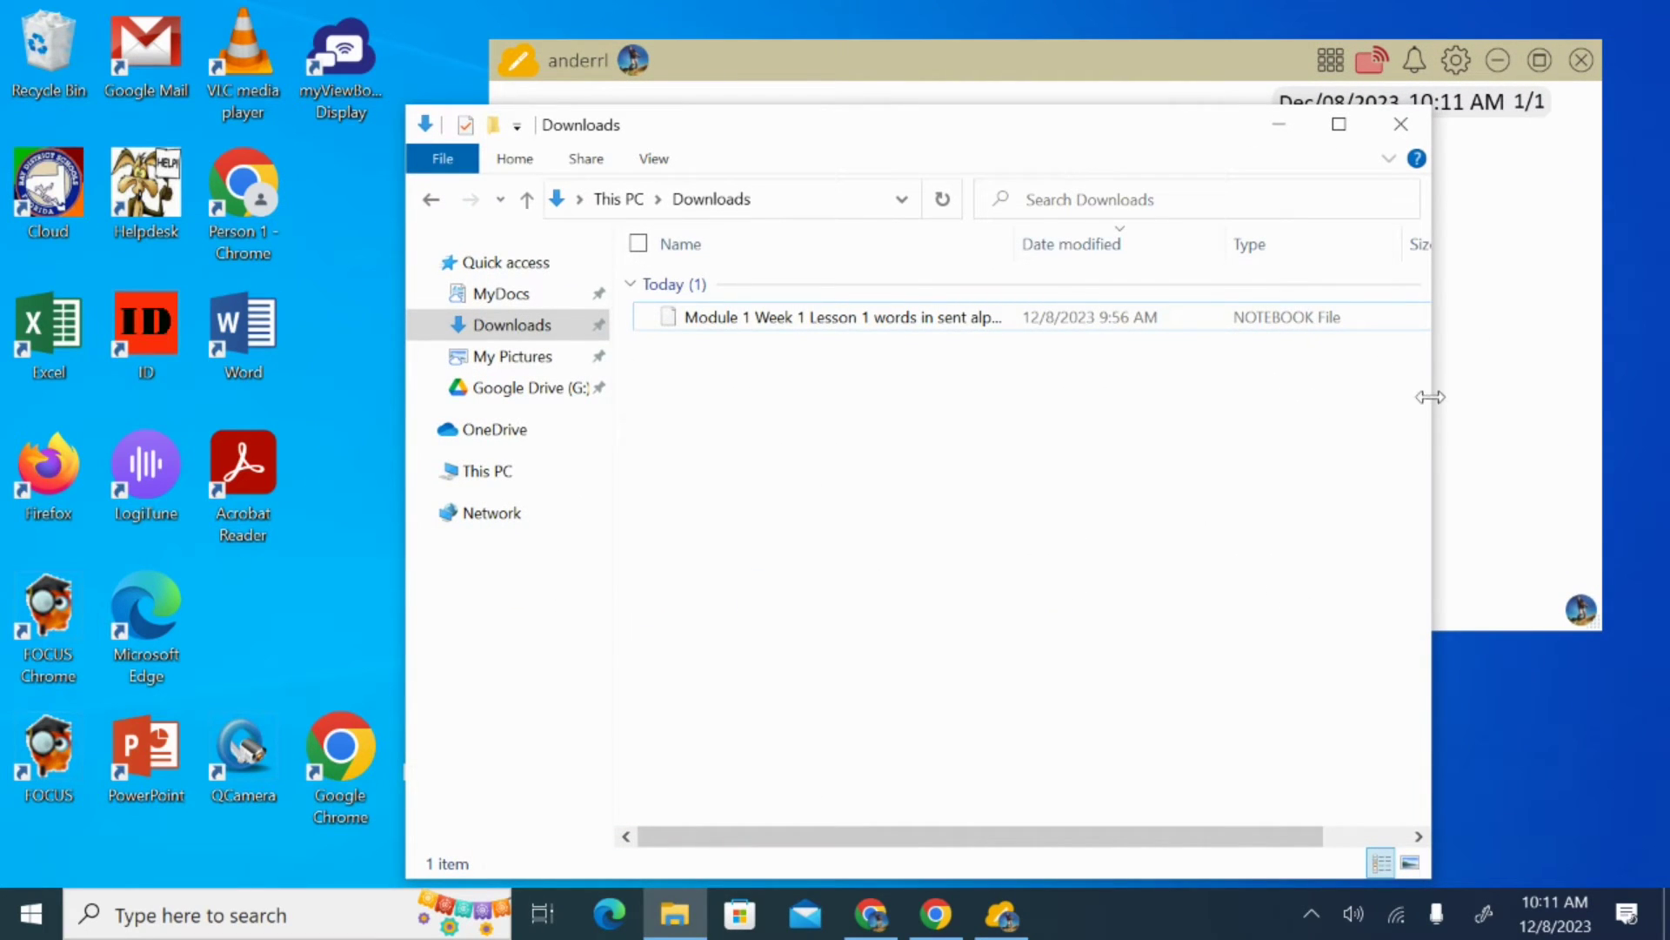
{"action": "left_click_drag", "start_coordinate": [1431, 397], "coordinate": [1307, 397]}
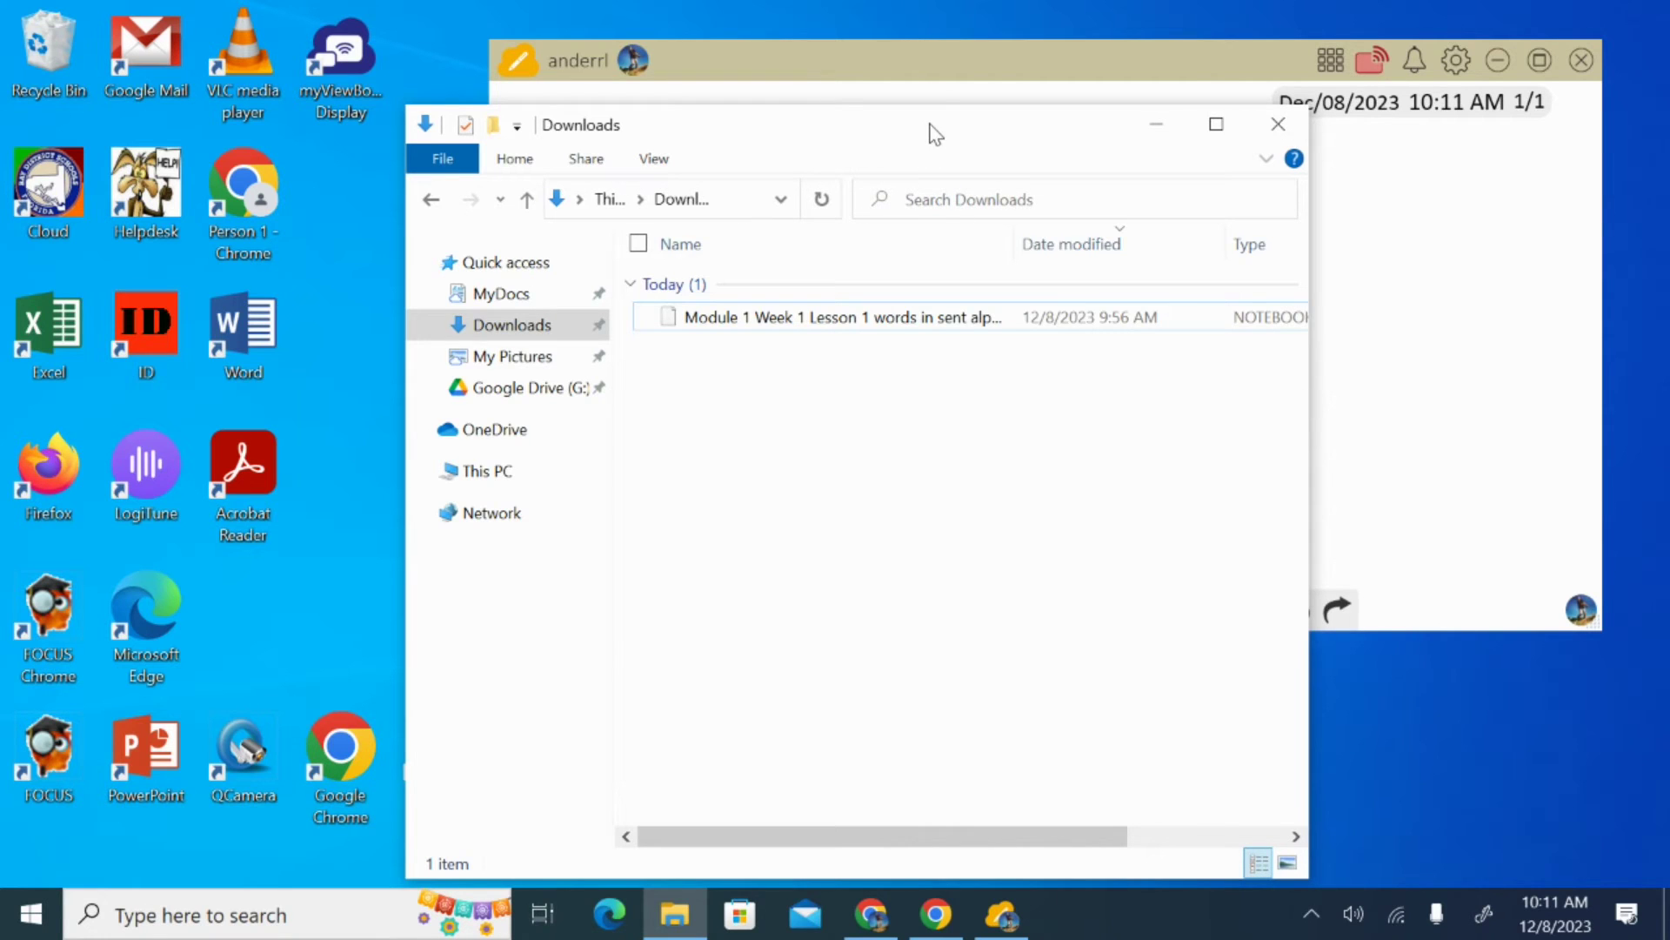
{"action": "left_click_drag", "start_coordinate": [928, 127], "coordinate": [681, 423]}
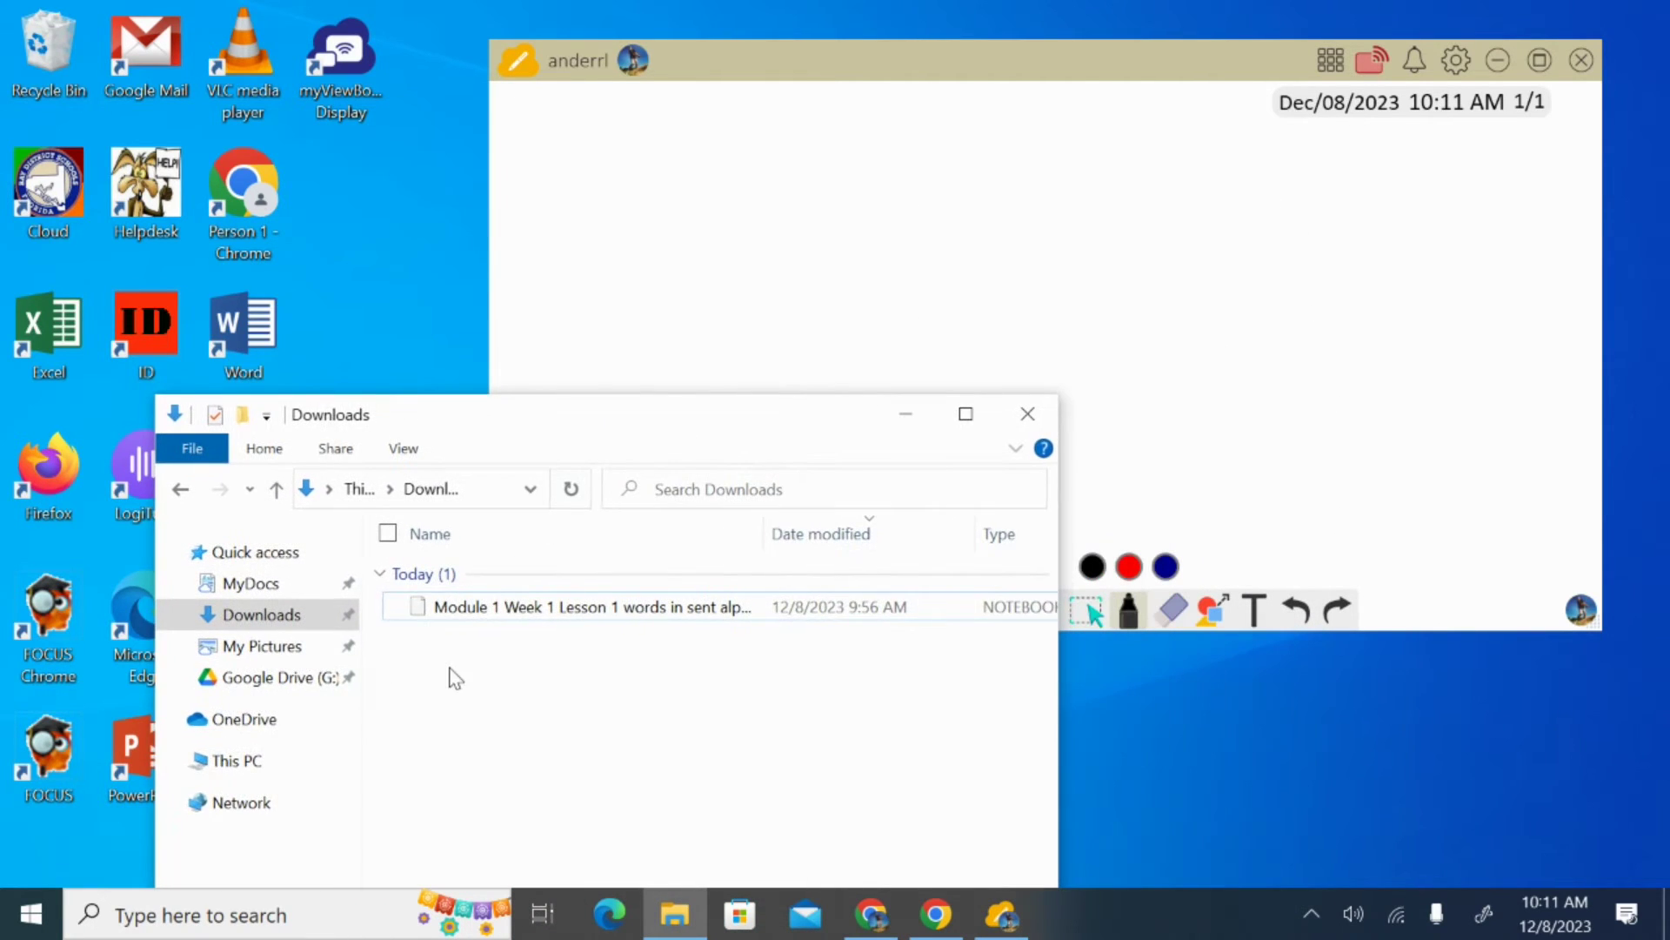
{"action": "left_click", "coordinate": [480, 620]}
{"action": "left_click_drag", "start_coordinate": [481, 609], "coordinate": [1044, 310]}
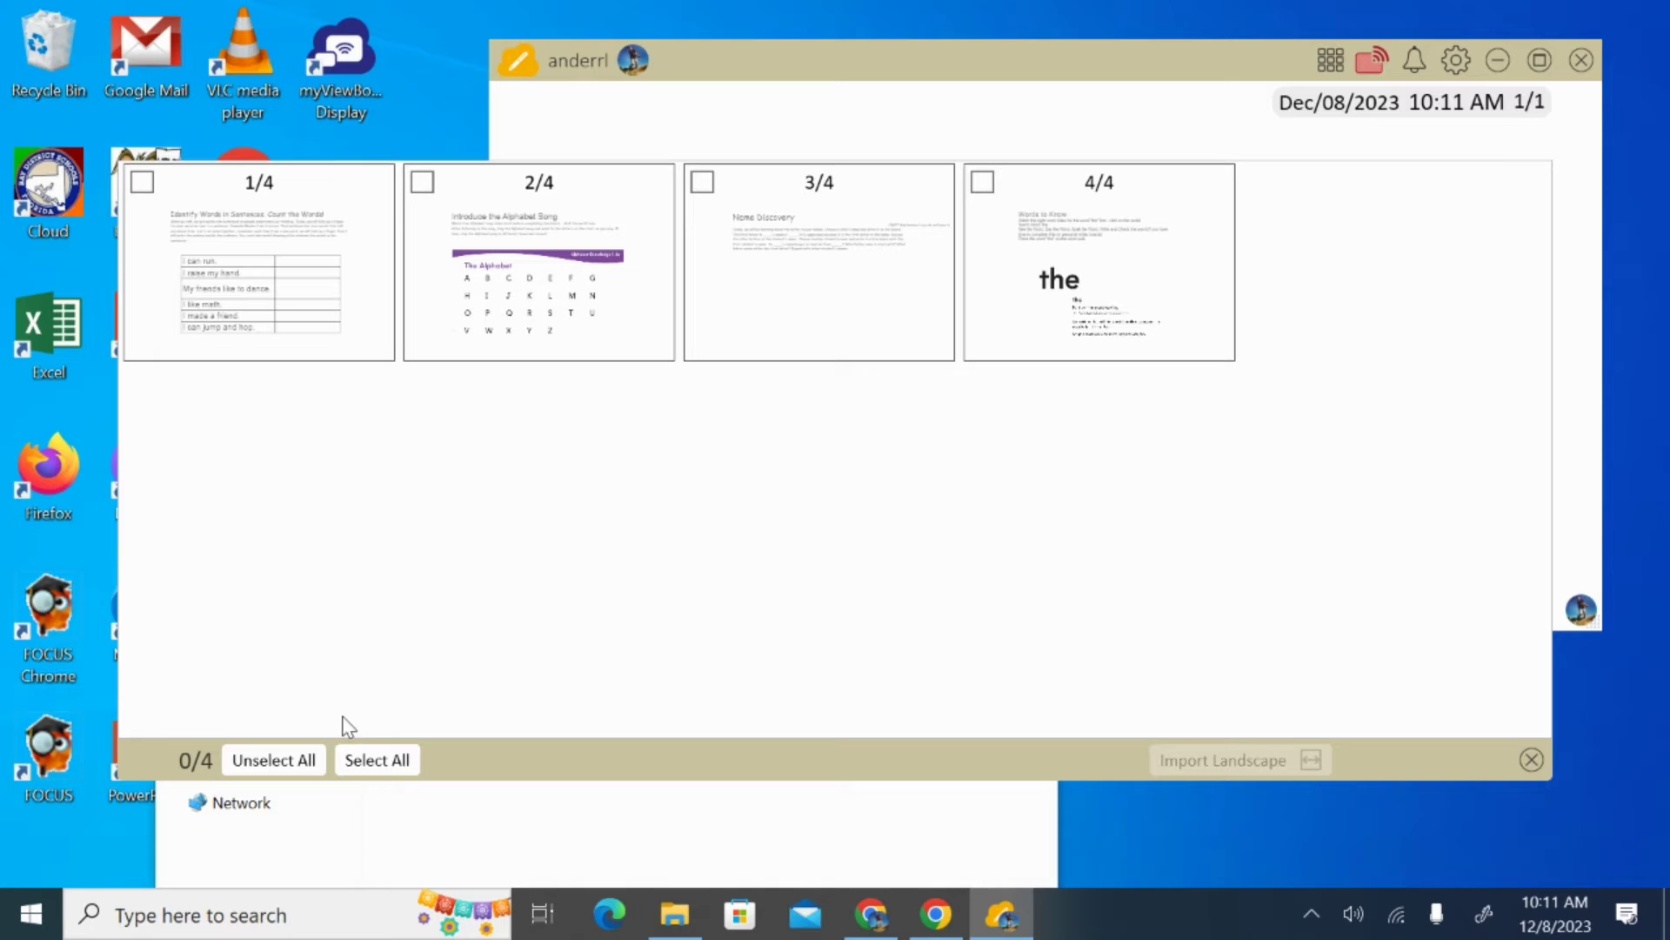
Select all four notebook pages for import, showing 4/4
{"action": "left_click", "coordinate": [399, 762]}
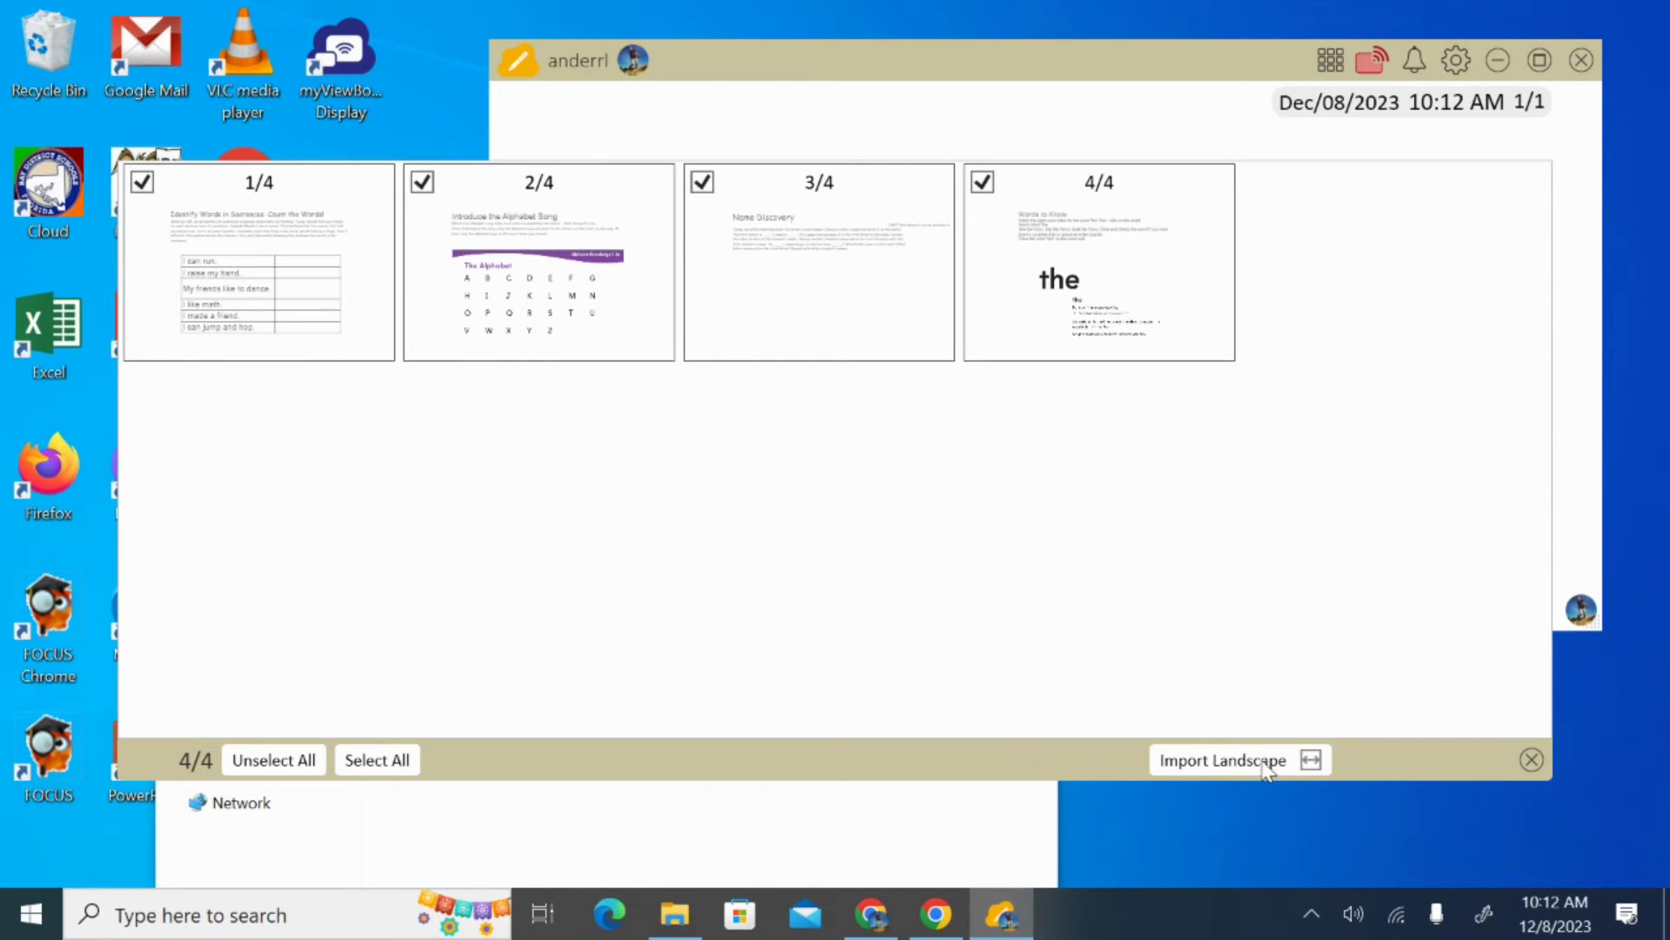
Import the pages as landscape, close the Downloads window, and maximize the whiteboard
{"action": "left_click", "coordinate": [1199, 760]}
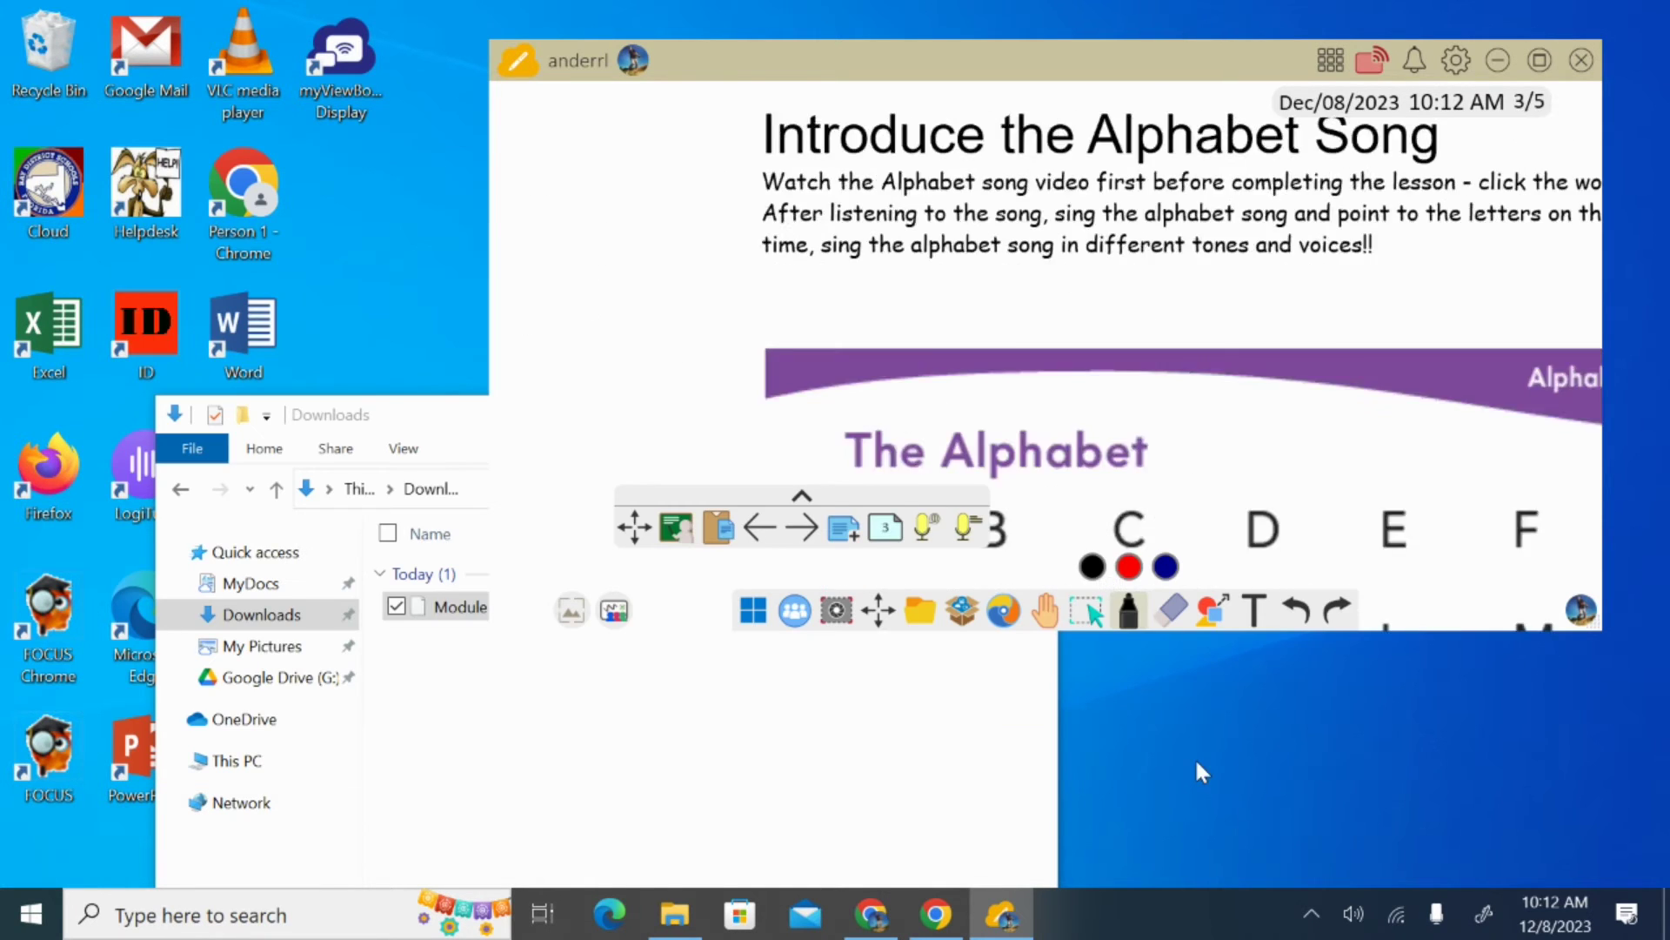
{"action": "left_click", "coordinate": [443, 424]}
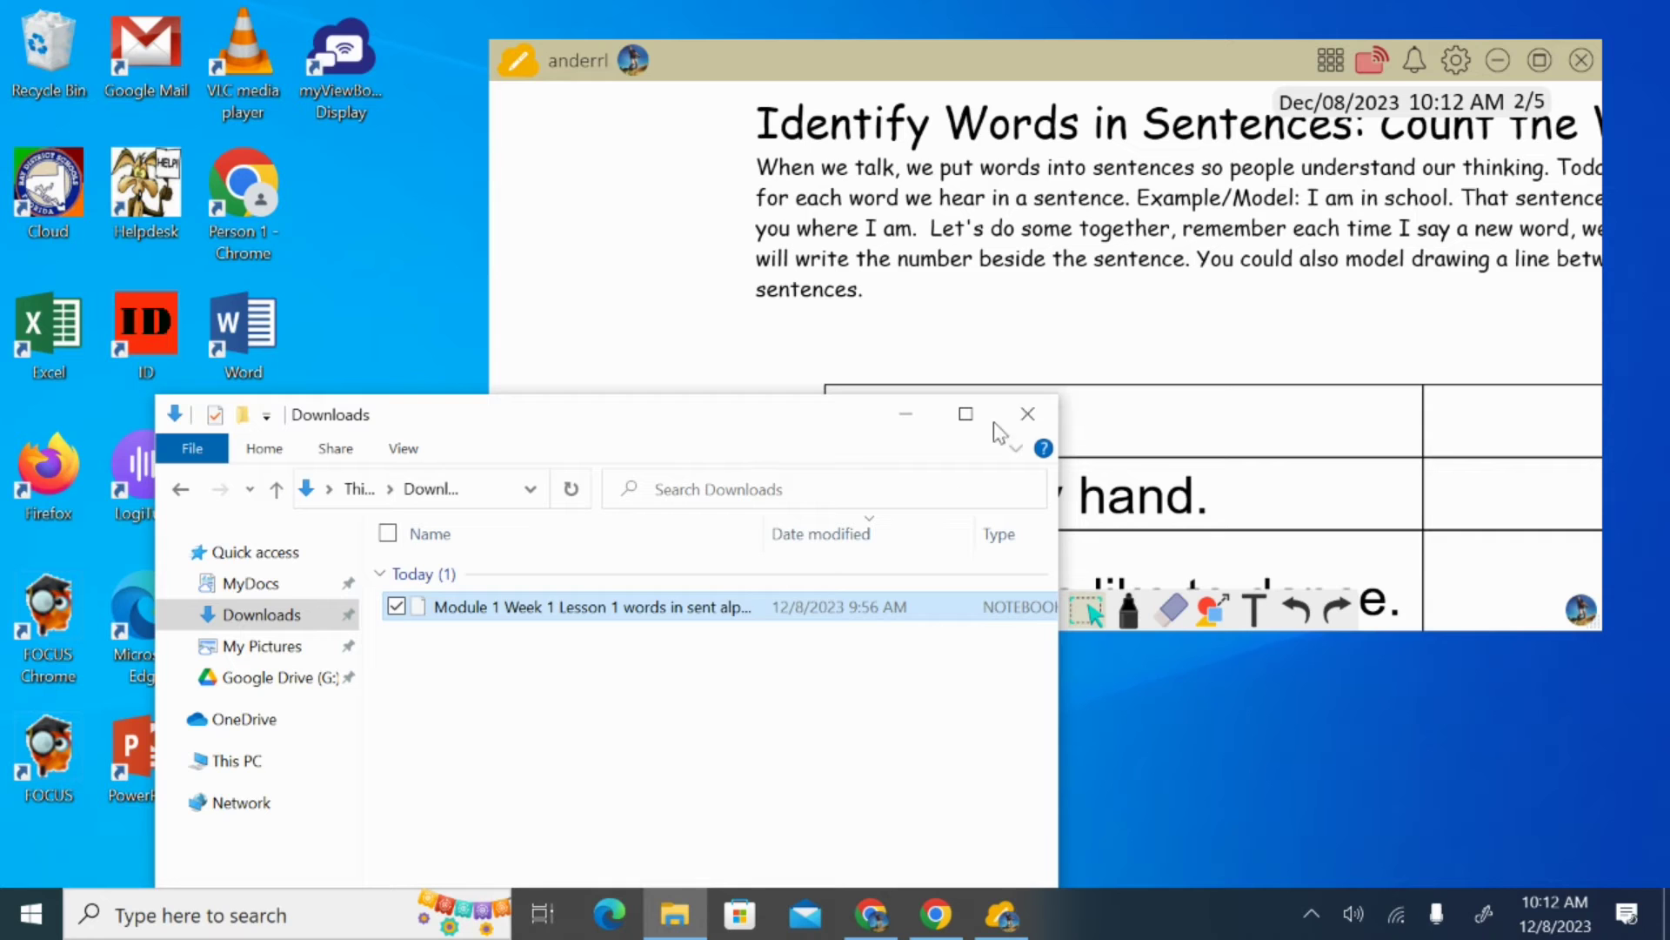
{"action": "left_click", "coordinate": [1028, 416]}
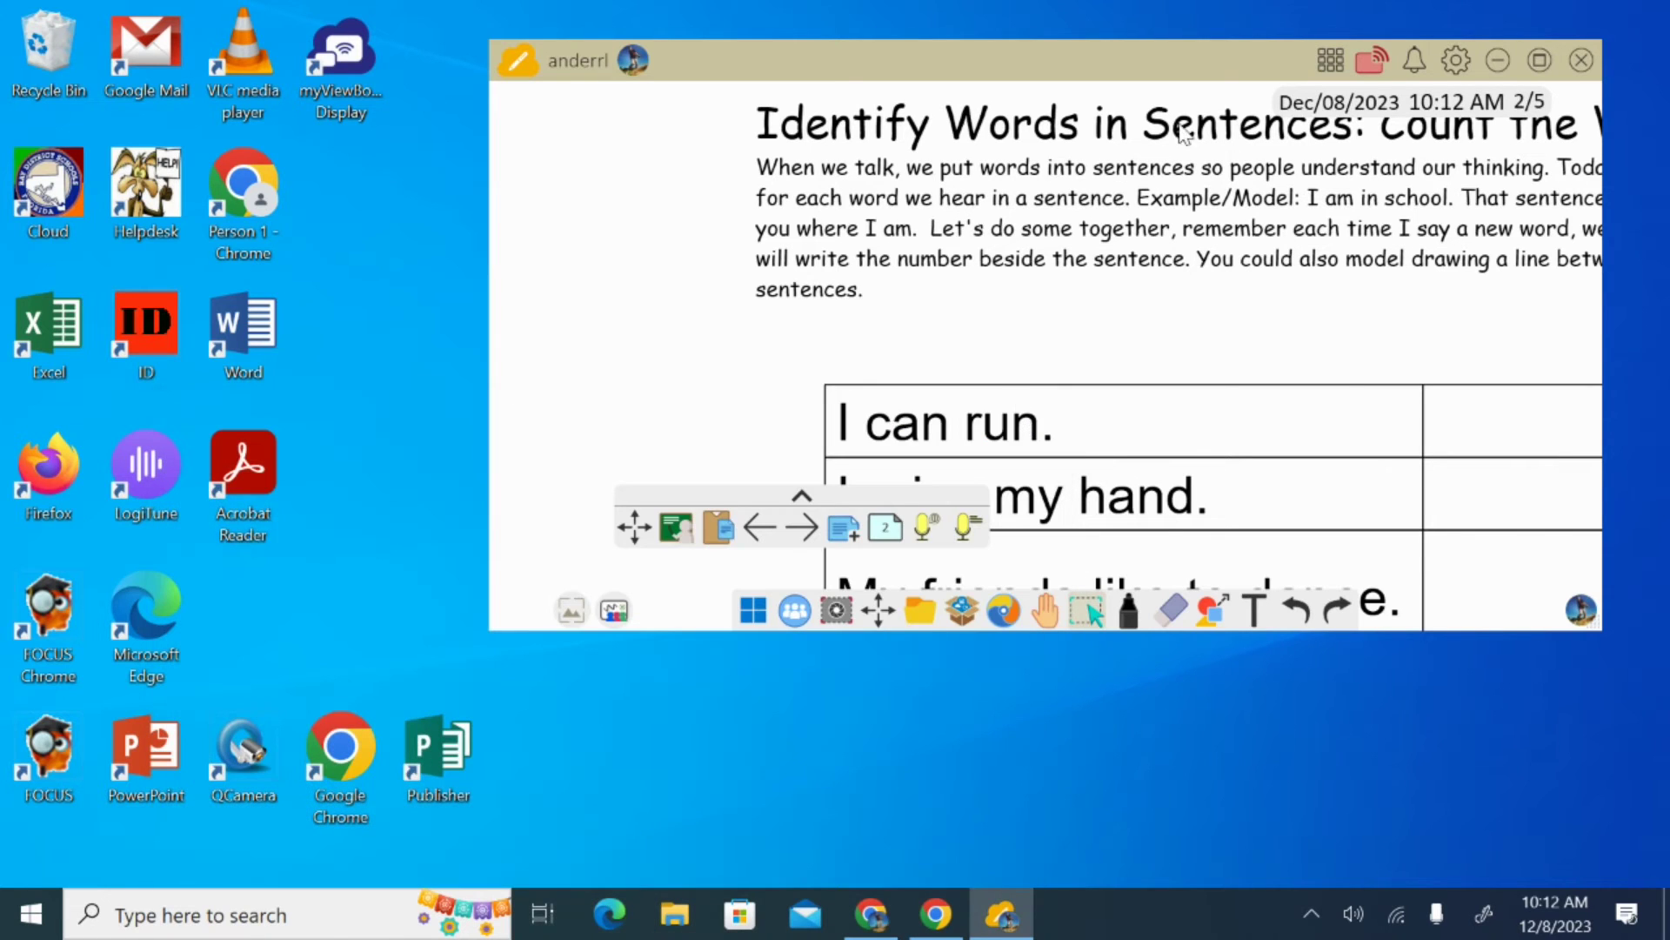
{"action": "left_click", "coordinate": [1535, 59]}
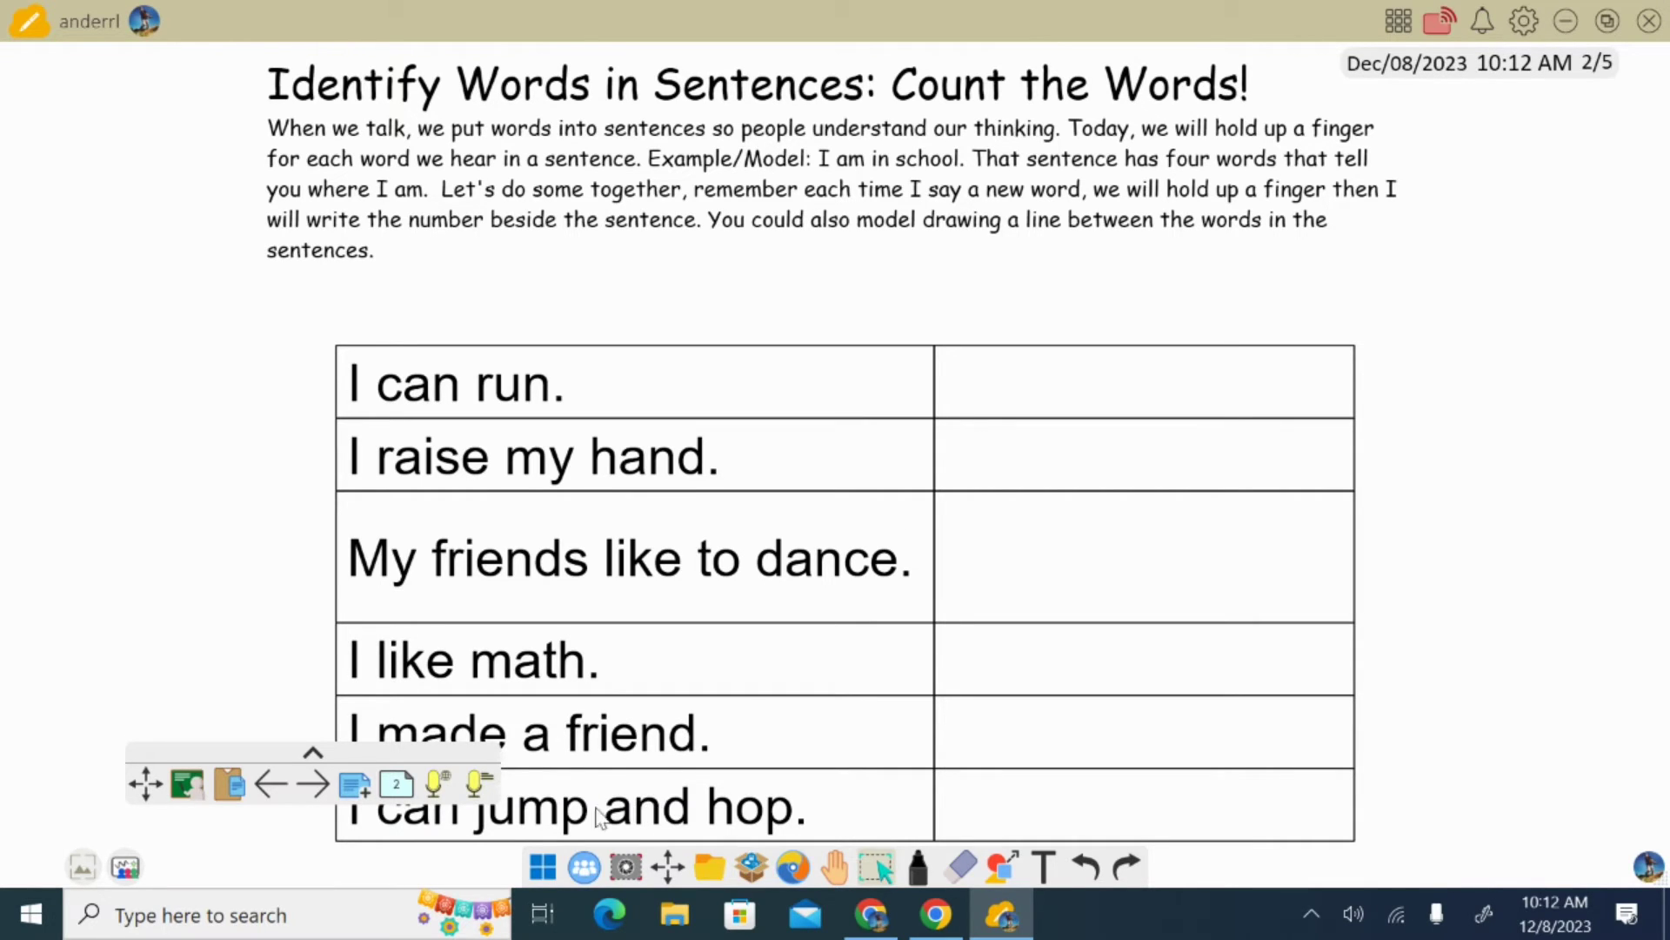
In the page overview, delete the blank page 1/5 and confirm
{"action": "left_click", "coordinate": [395, 783]}
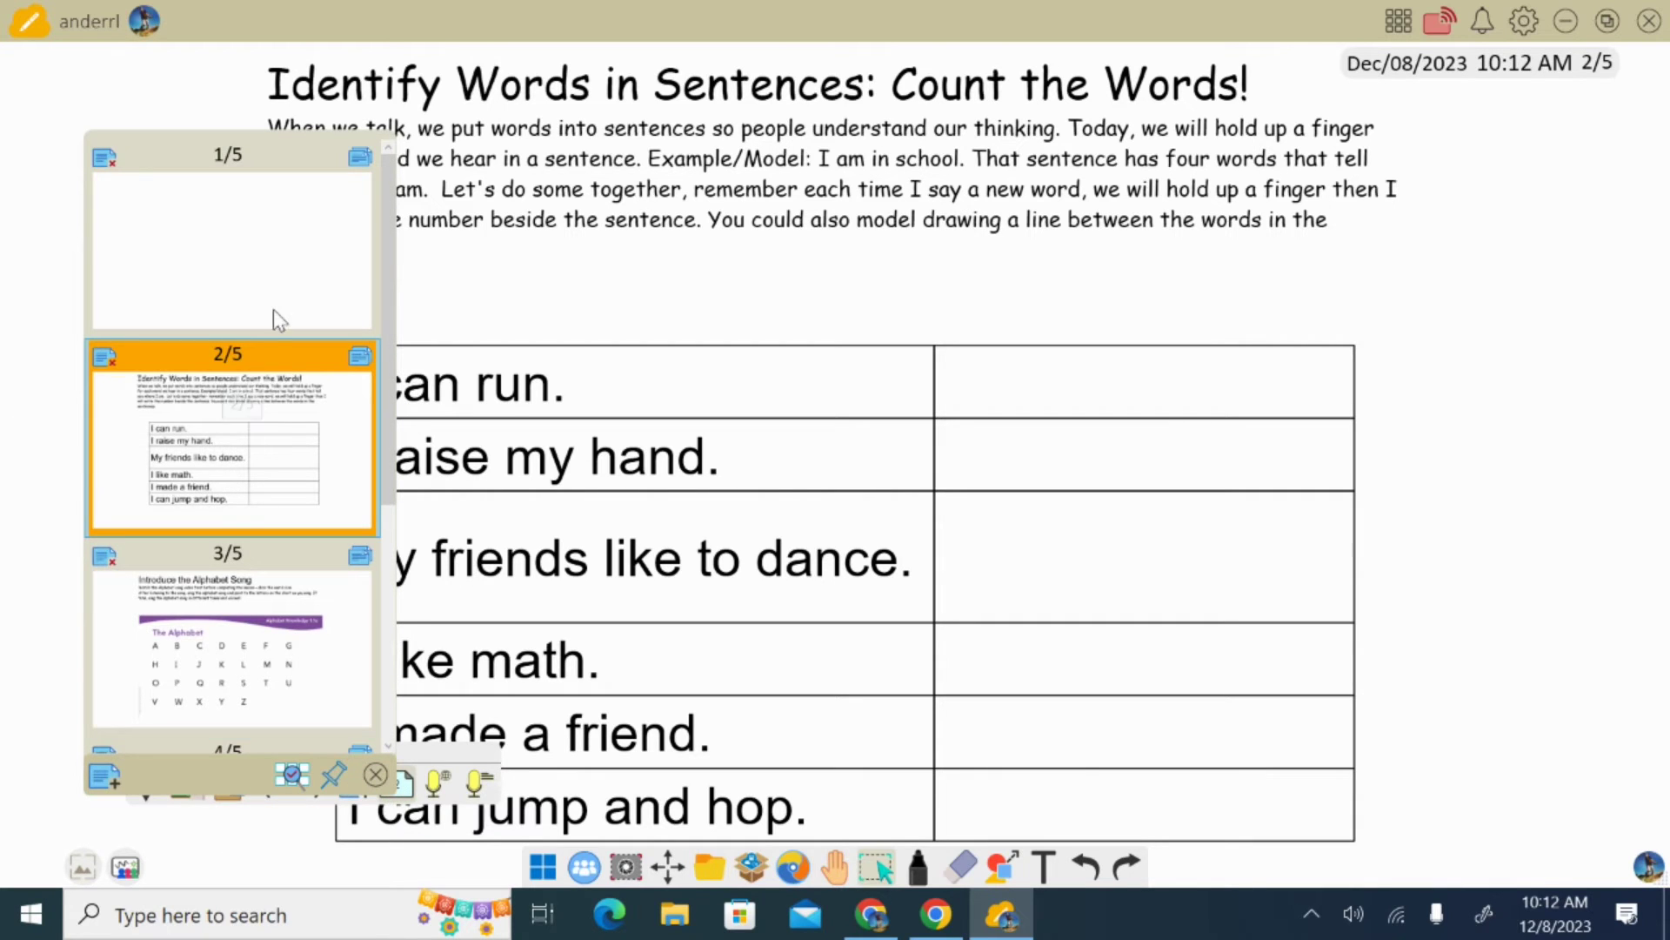
{"action": "scroll", "coordinate": [279, 522], "scroll_direction": "down", "scroll_amount": 2}
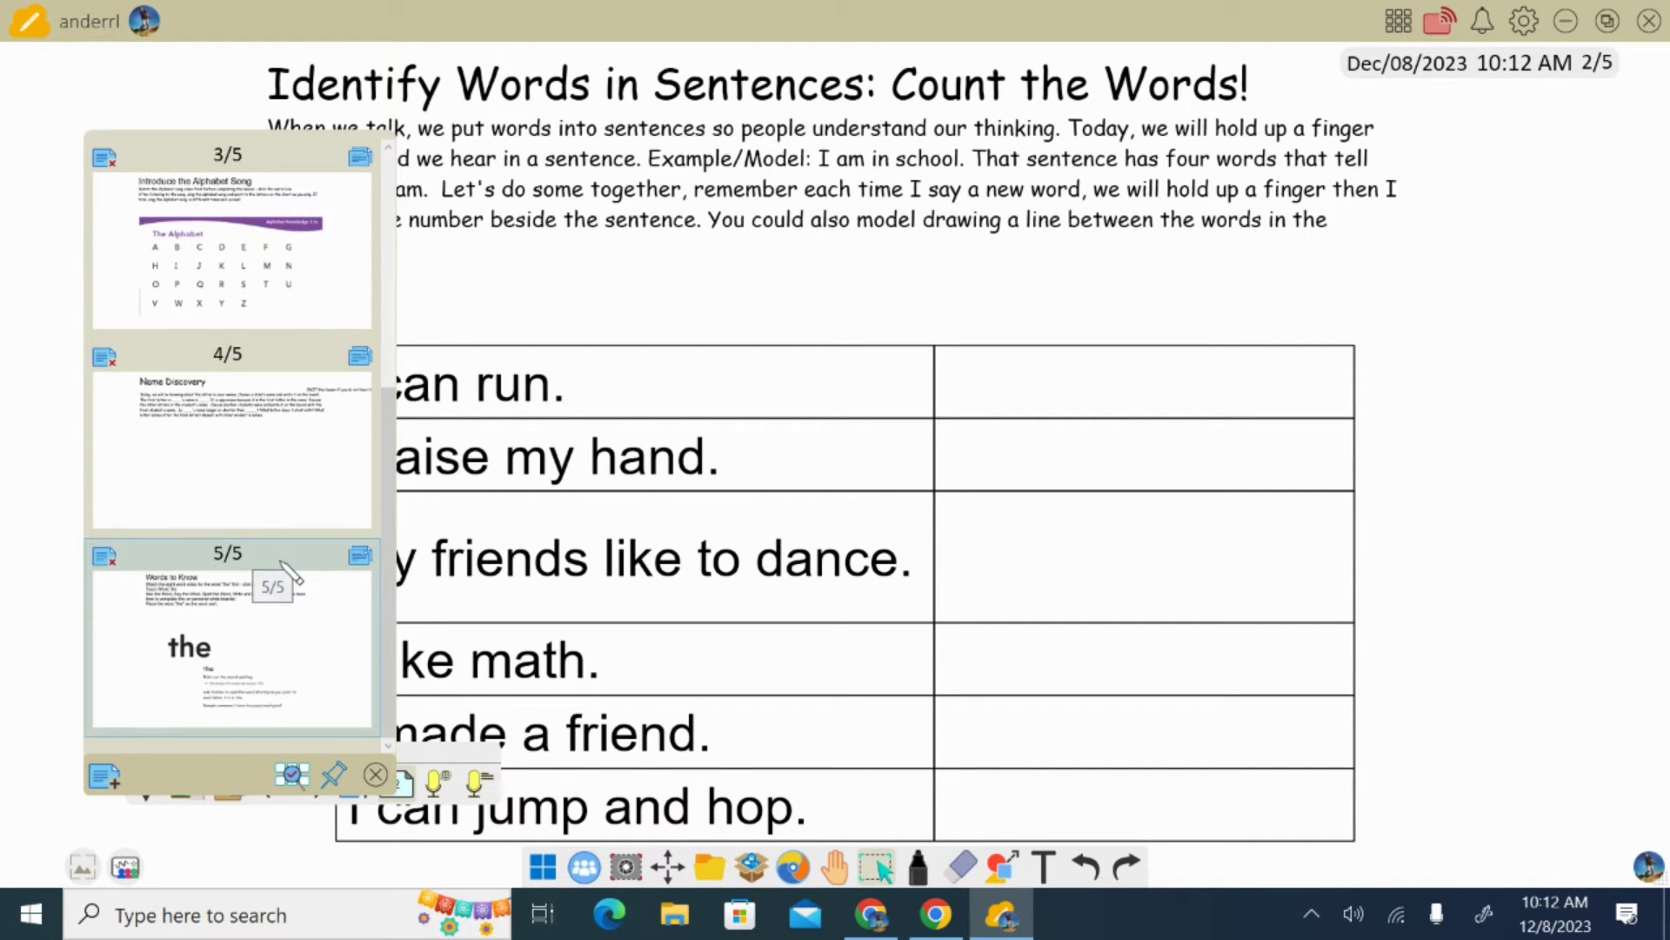
{"action": "scroll", "coordinate": [282, 565], "scroll_direction": "up", "scroll_amount": 2}
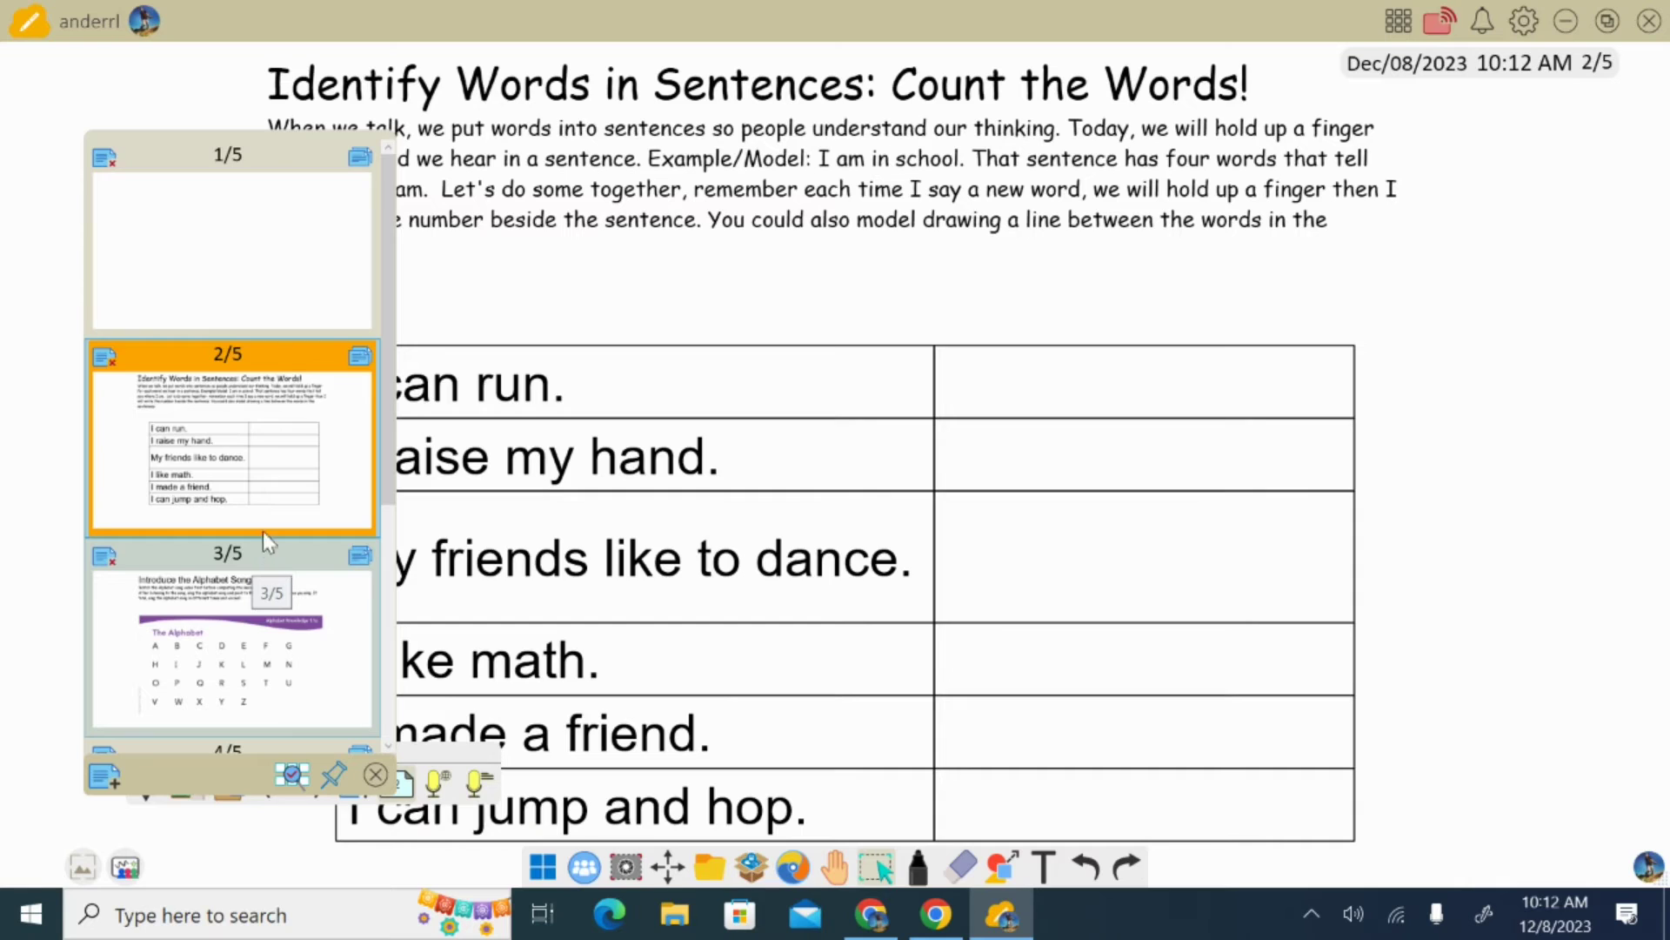
{"action": "left_click", "coordinate": [255, 268]}
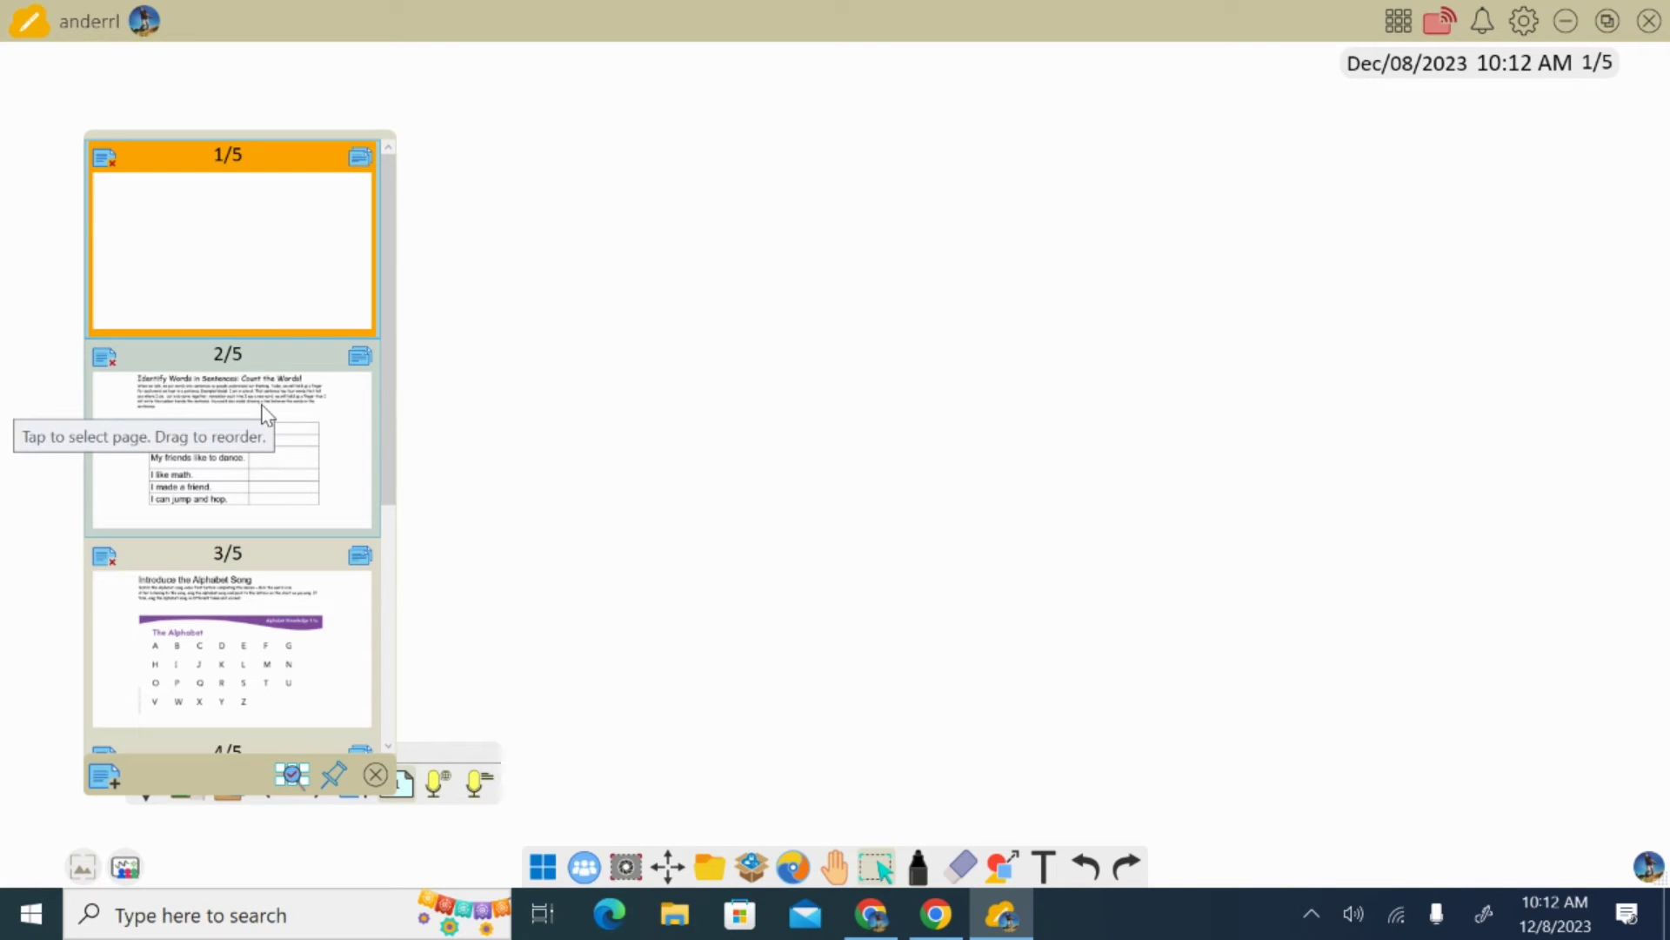
{"action": "left_click", "coordinate": [106, 162]}
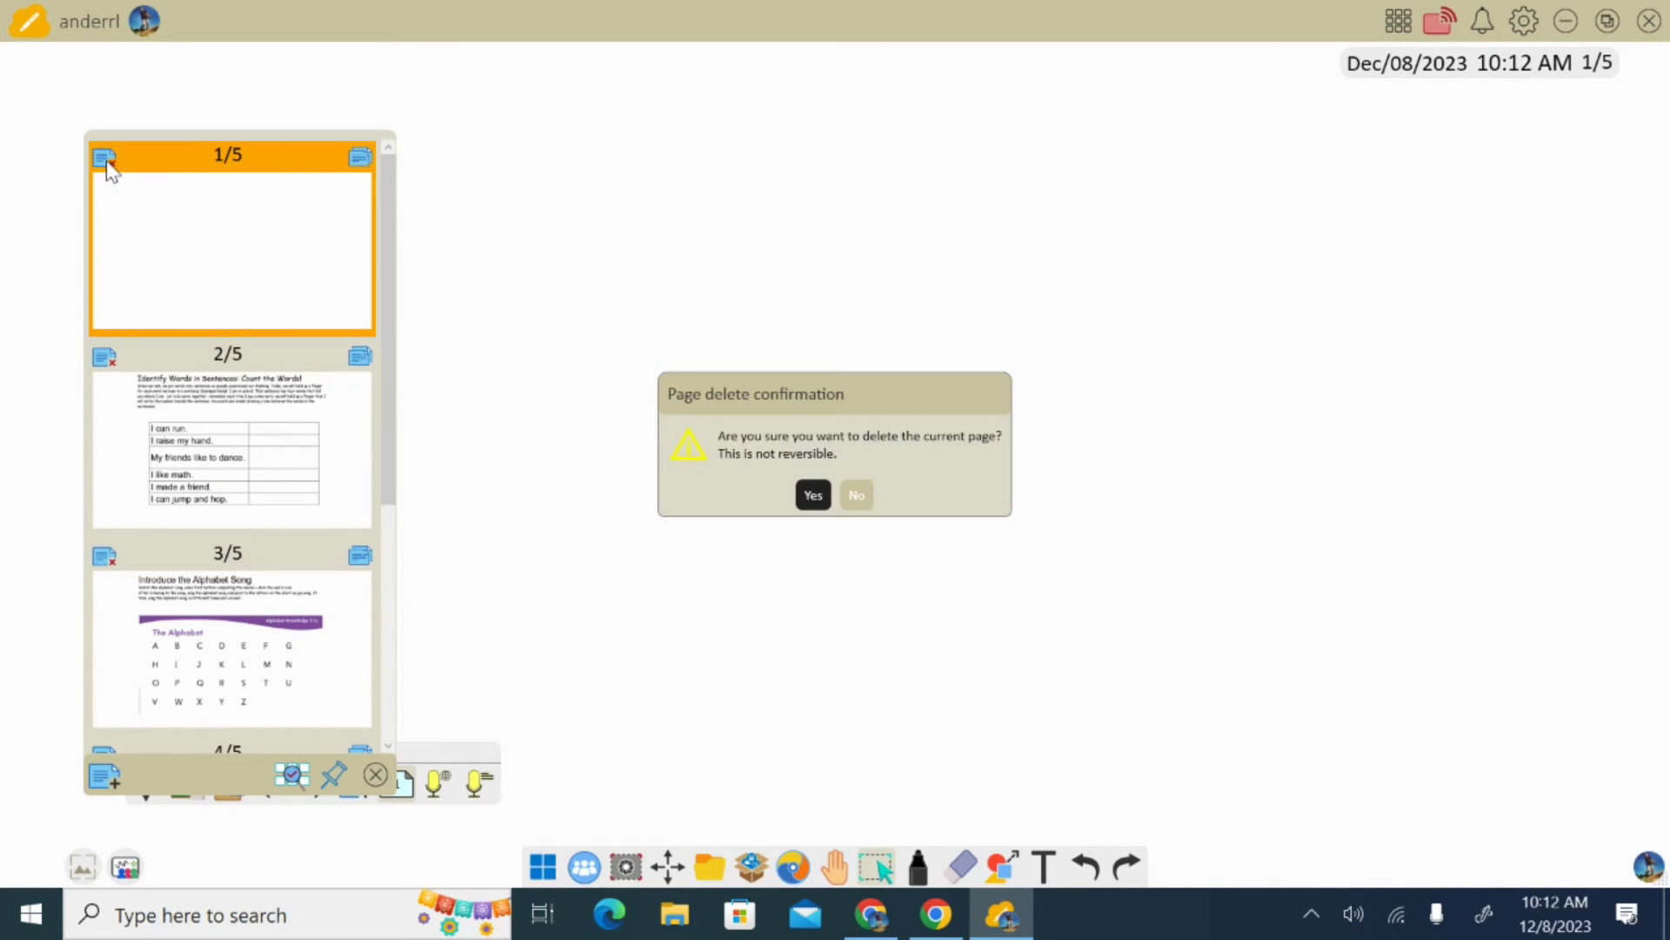
{"action": "left_click", "coordinate": [812, 495]}
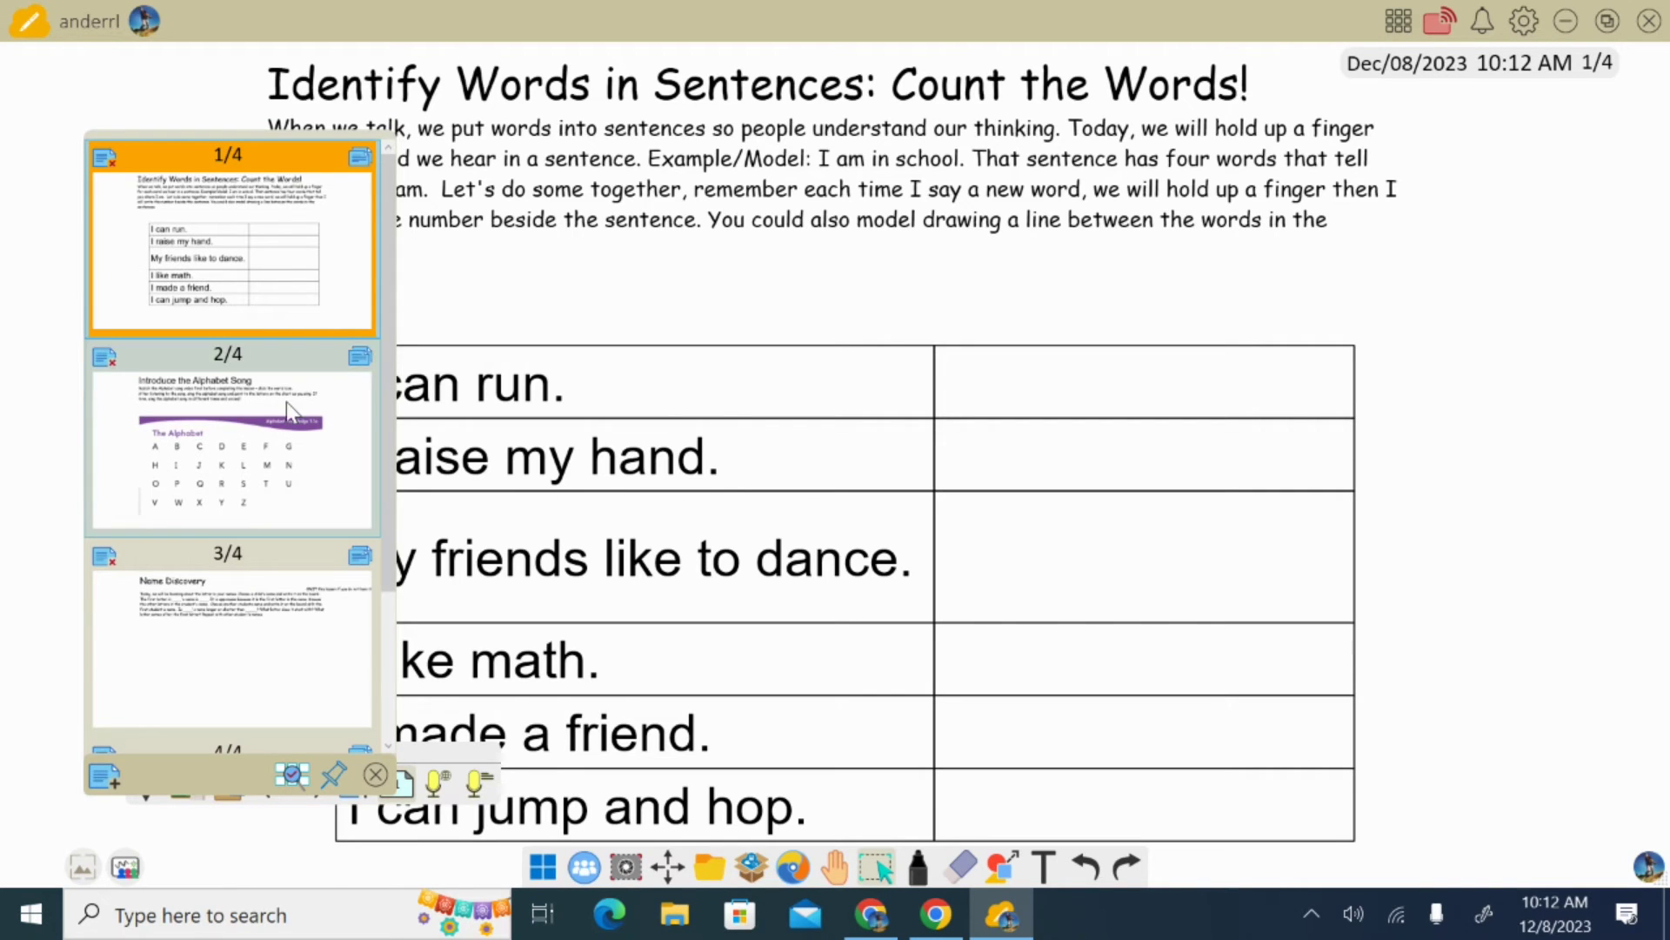
Review the Introduce the Alphabet Song, Name Discovery and Words to Know pages
{"action": "scroll", "coordinate": [285, 409], "scroll_direction": "down", "scroll_amount": 2}
{"action": "scroll", "coordinate": [335, 589], "scroll_direction": "up", "scroll_amount": 2}
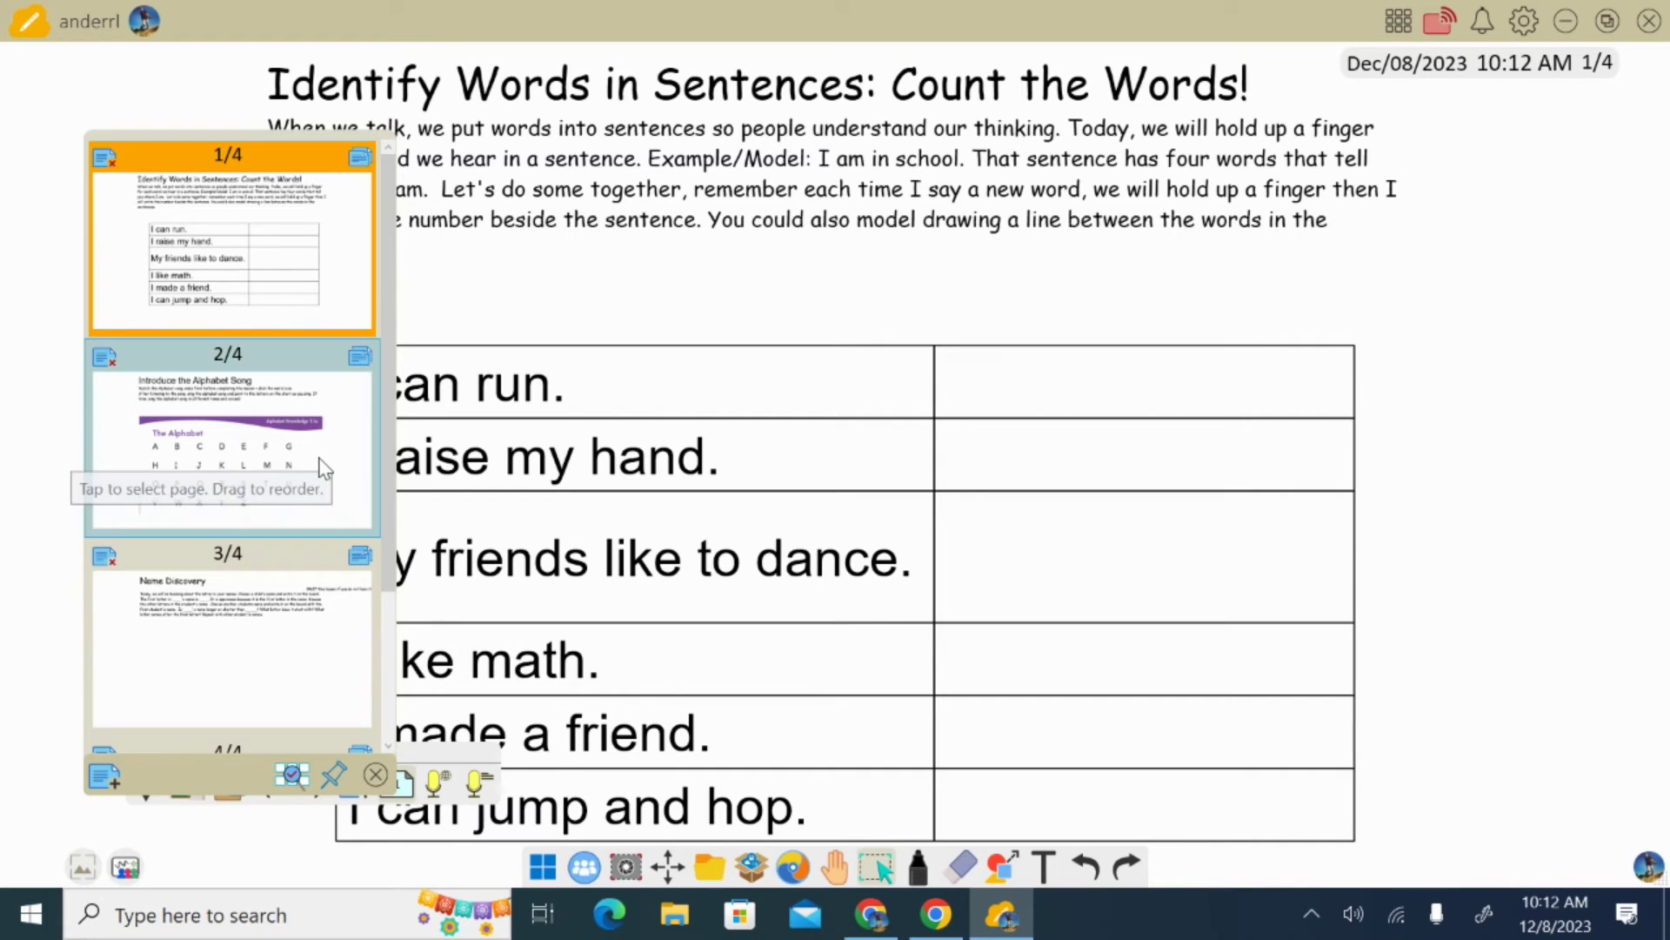
{"action": "left_click", "coordinate": [324, 468]}
{"action": "left_click", "coordinate": [302, 607]}
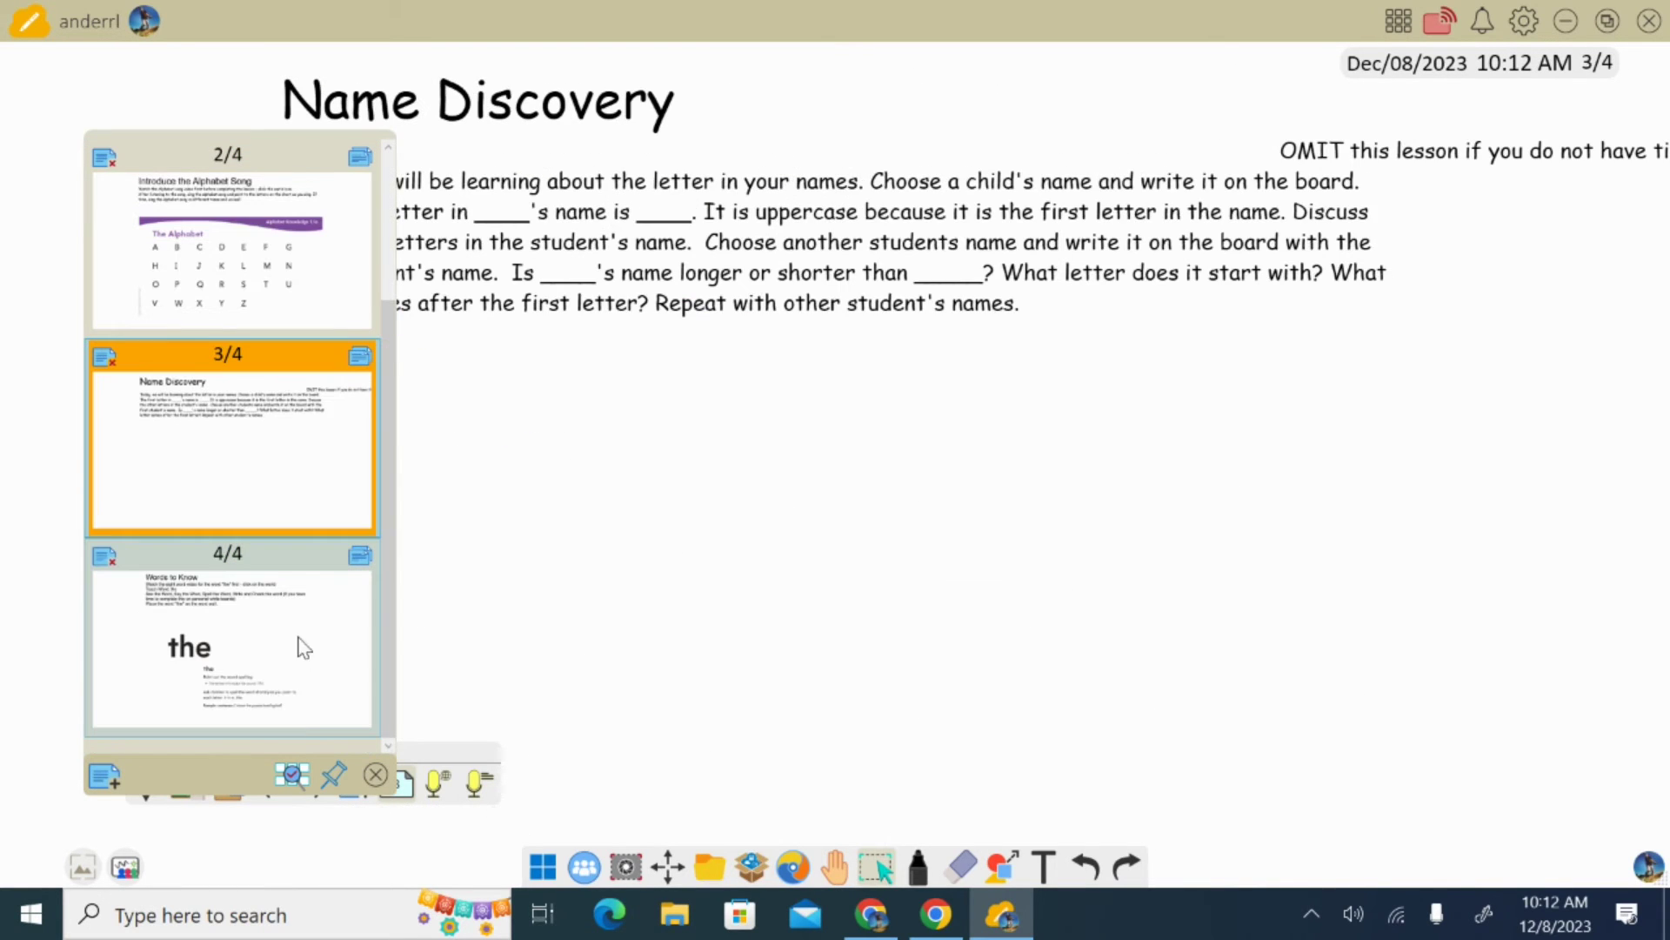
{"action": "left_click", "coordinate": [313, 683]}
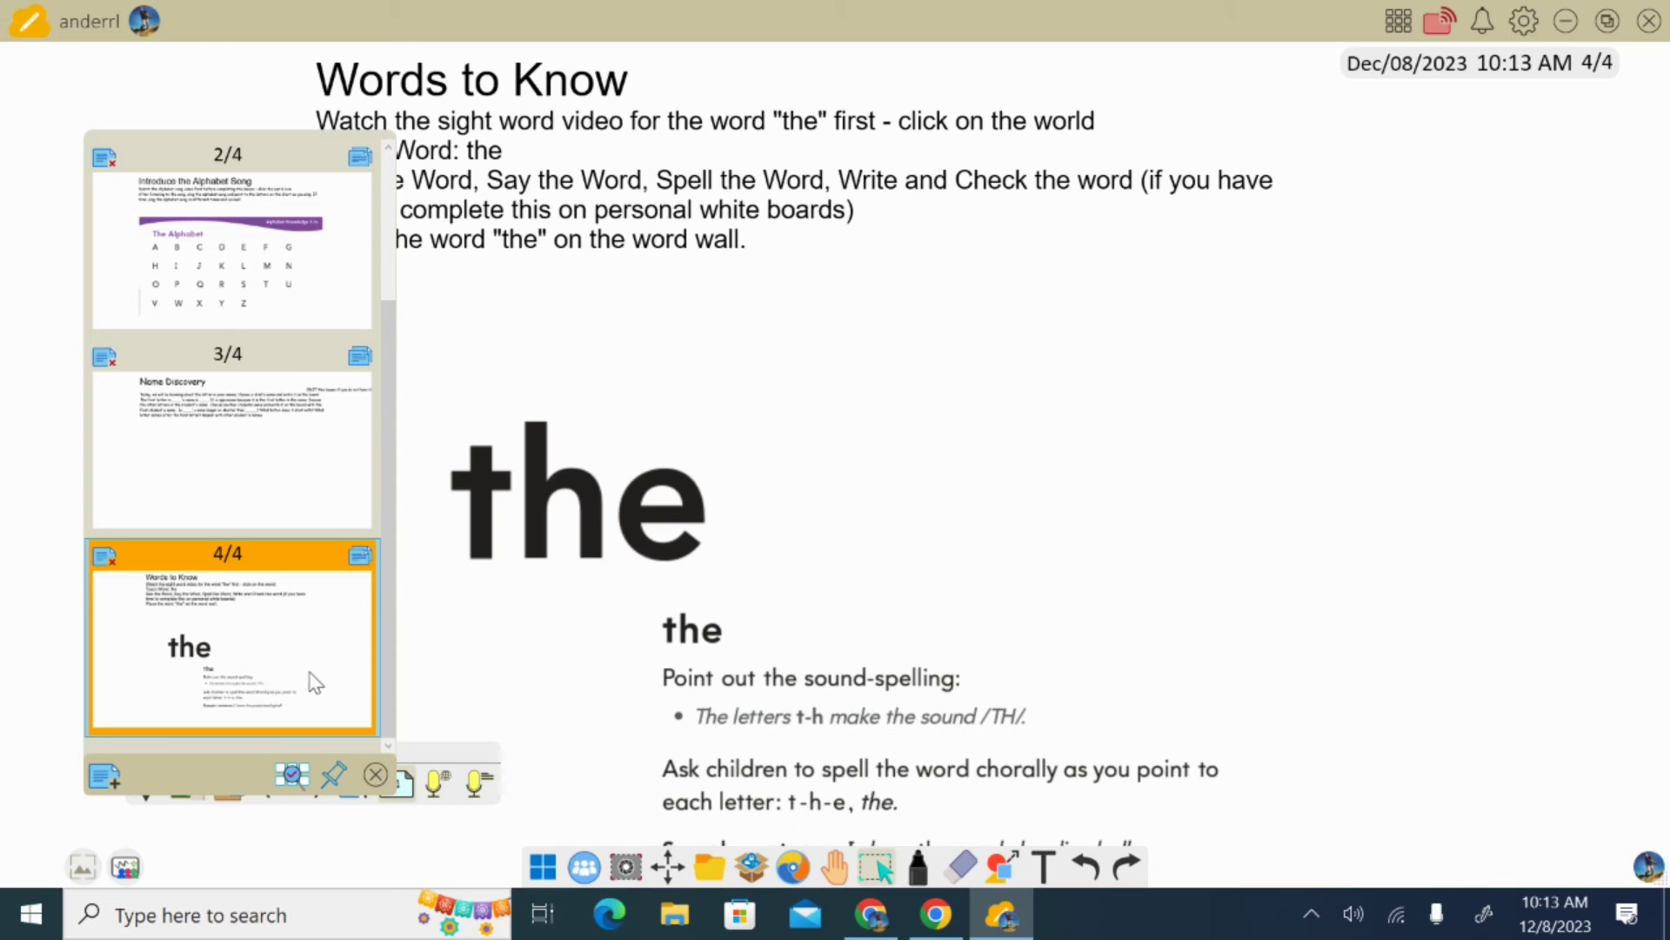
Close the page overview and step back from page 4 to page 1/4
{"action": "left_click", "coordinate": [374, 774]}
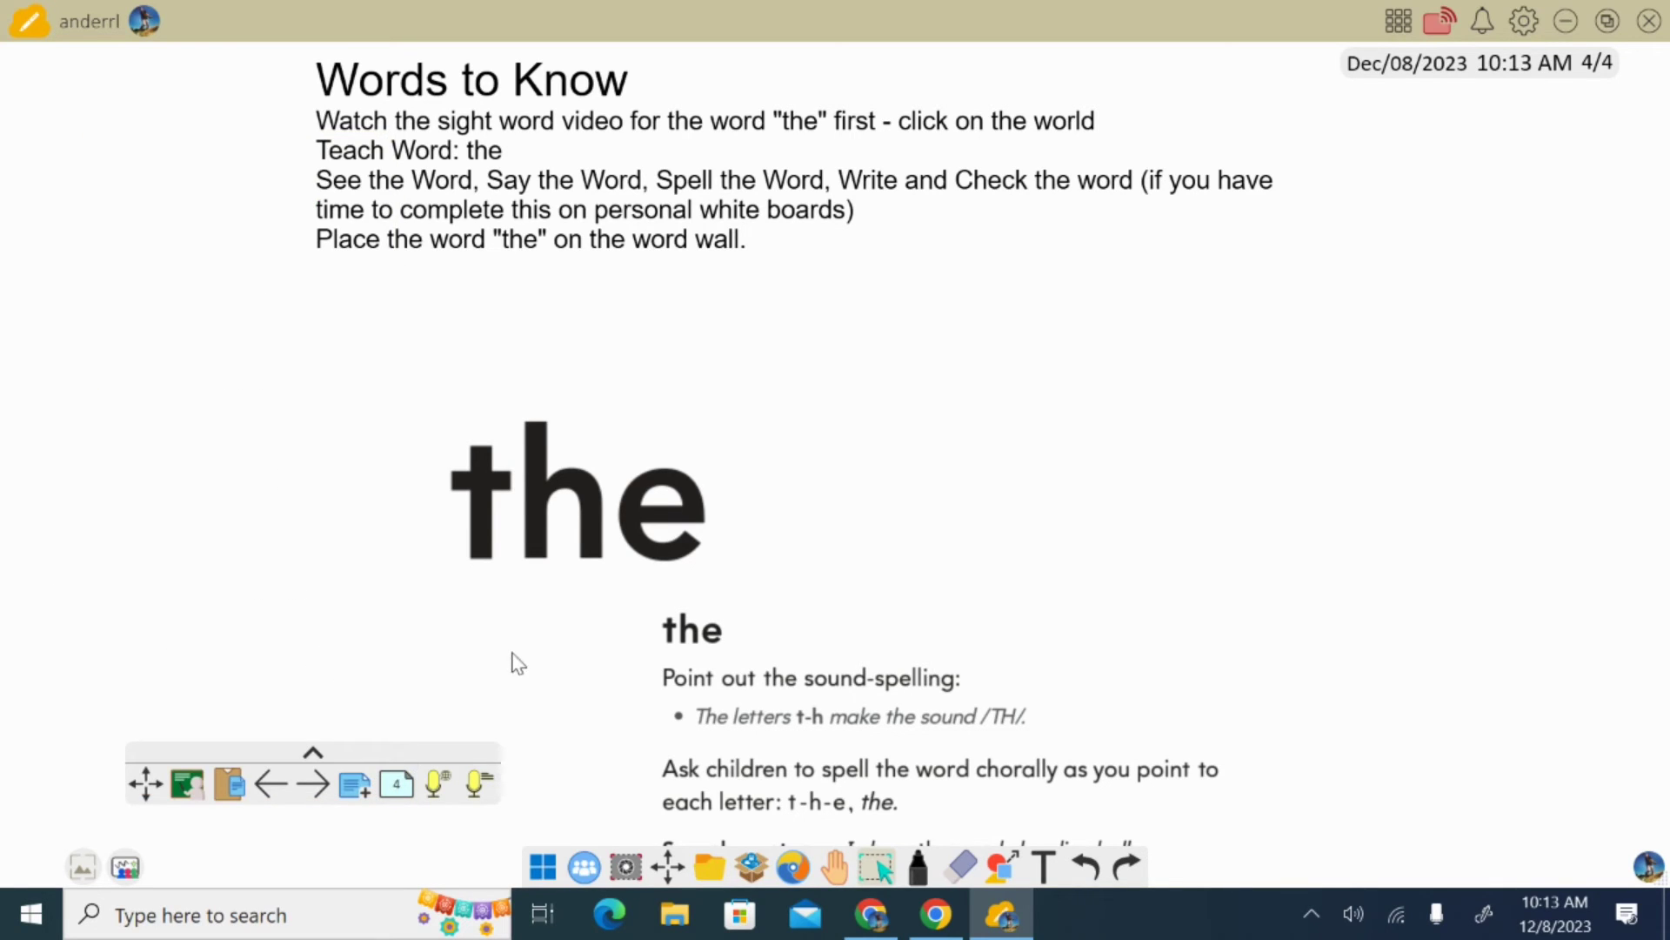
{"action": "left_click", "coordinate": [271, 785]}
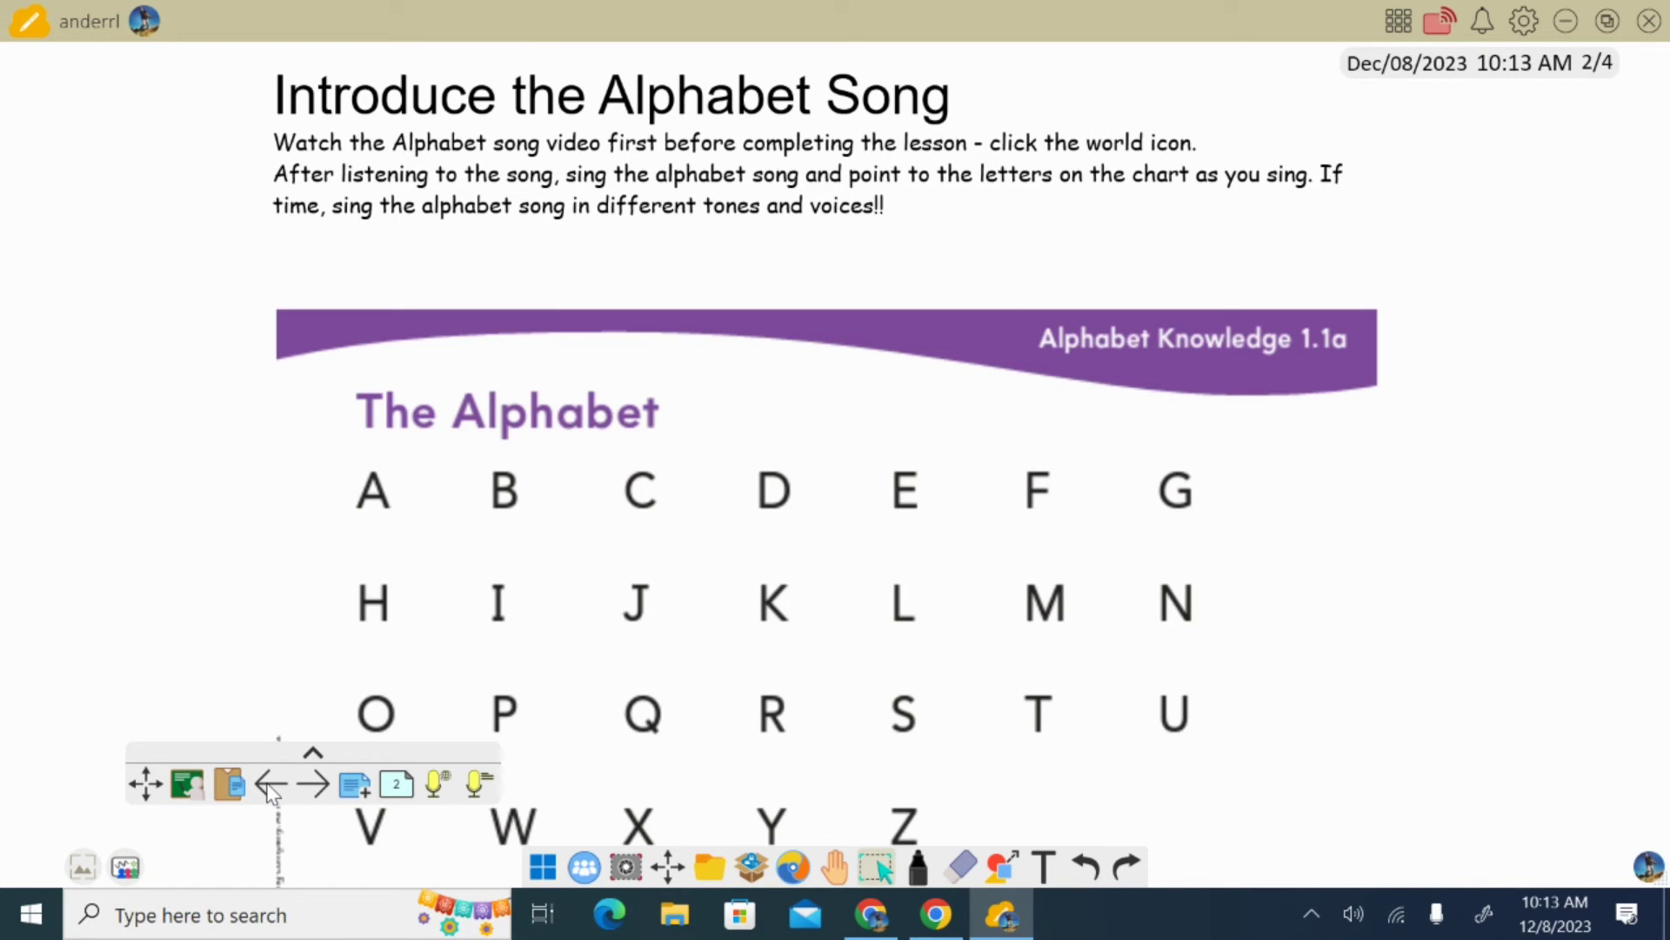
{"action": "left_click", "coordinate": [271, 785]}
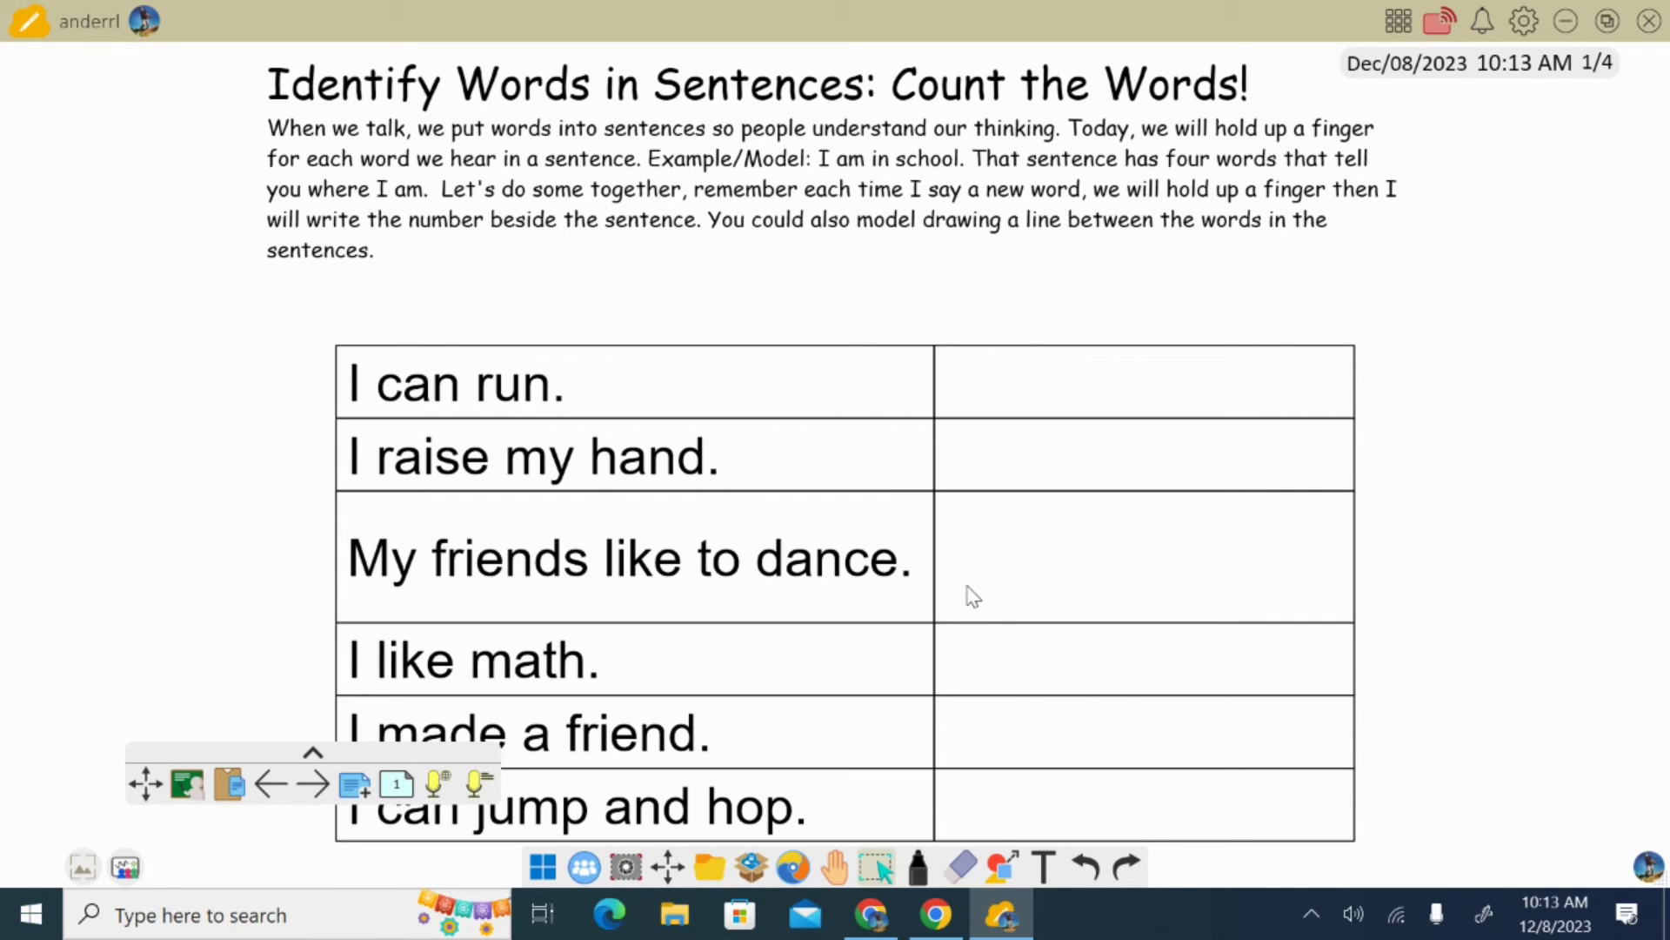
Nudge the sentence table's grid lines slightly on page 1
{"action": "scroll", "coordinate": [972, 595], "scroll_direction": "down", "scroll_amount": 1}
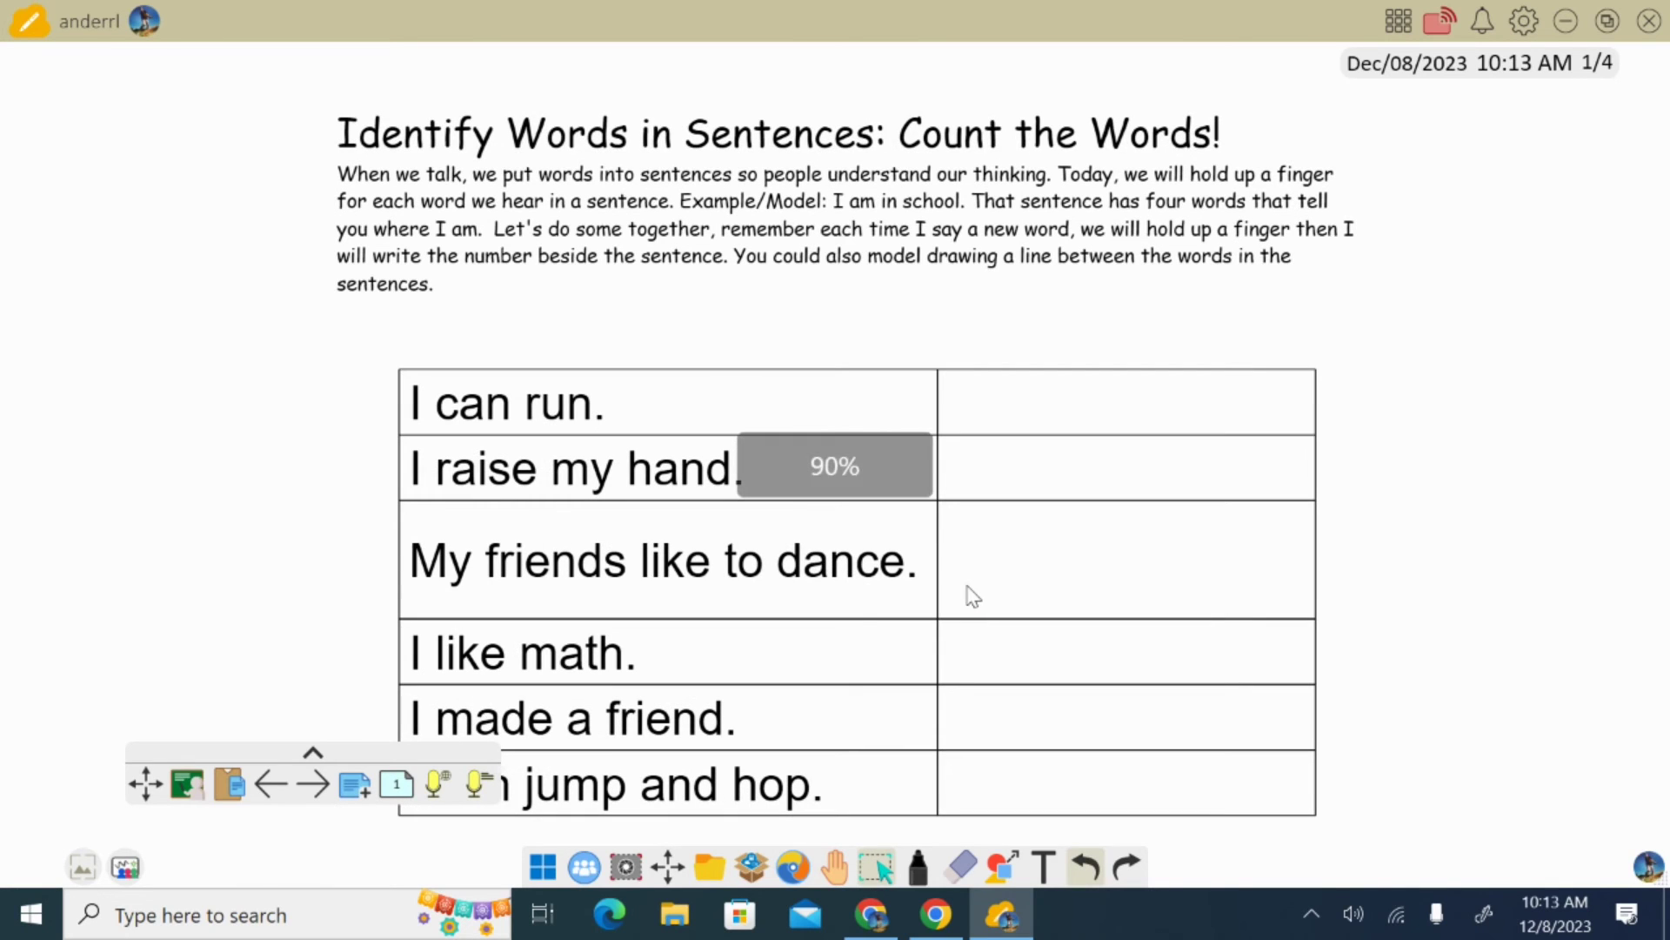
{"action": "scroll", "coordinate": [973, 596], "scroll_direction": "down", "scroll_amount": 1}
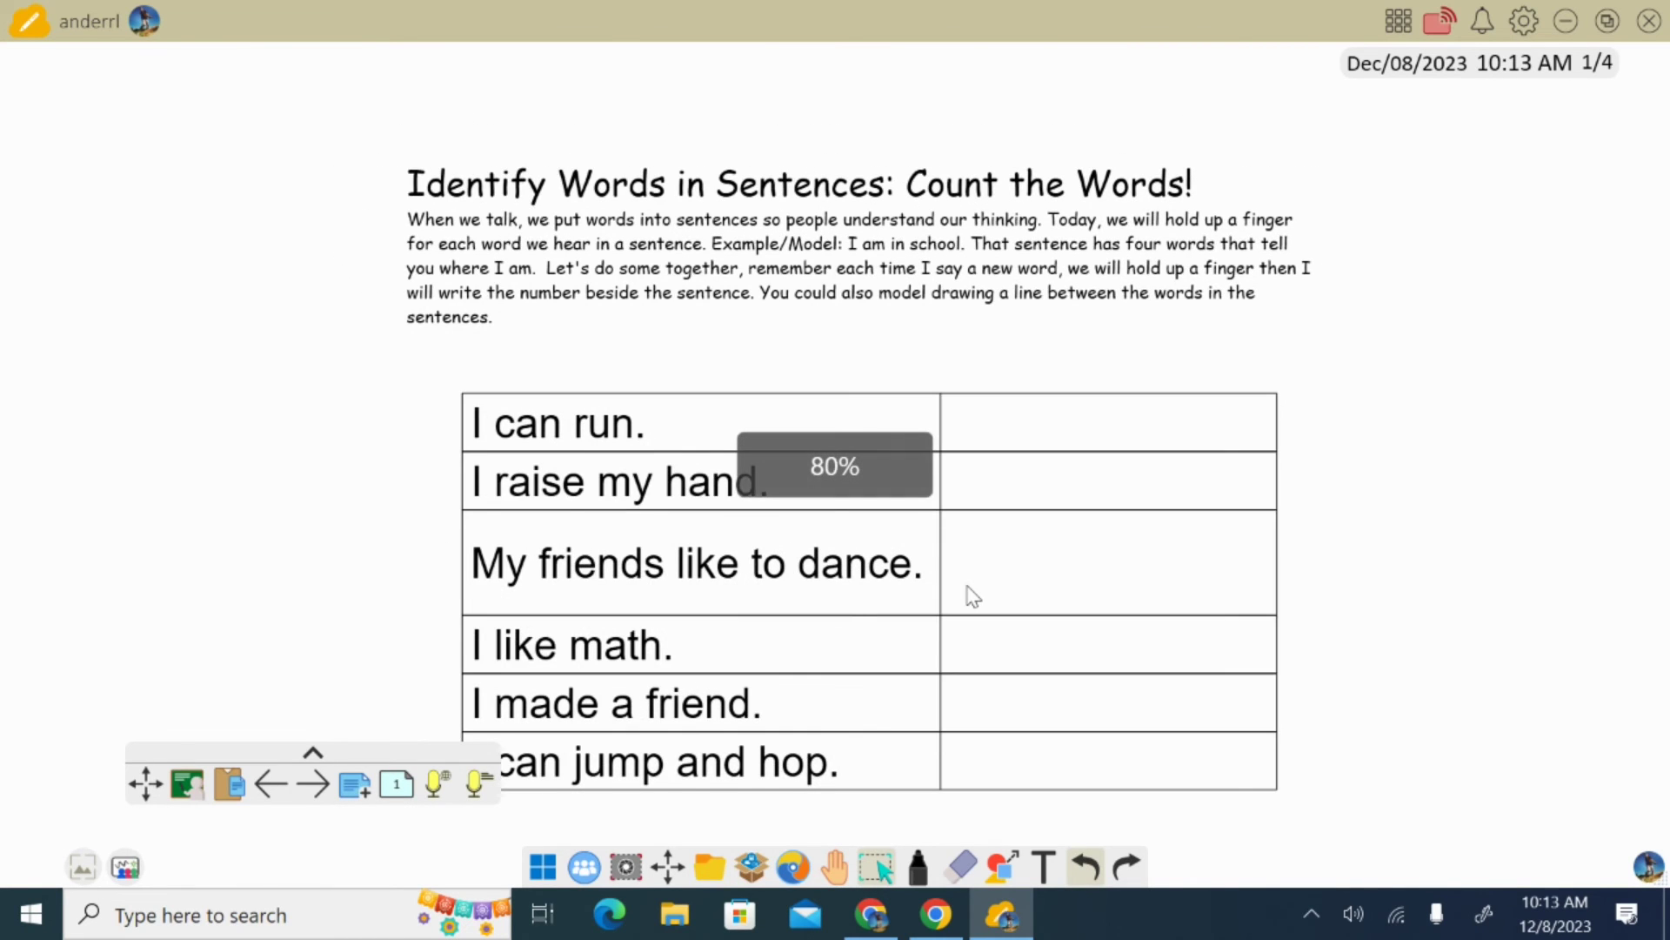
{"action": "scroll", "coordinate": [973, 596], "scroll_direction": "up", "scroll_amount": 1}
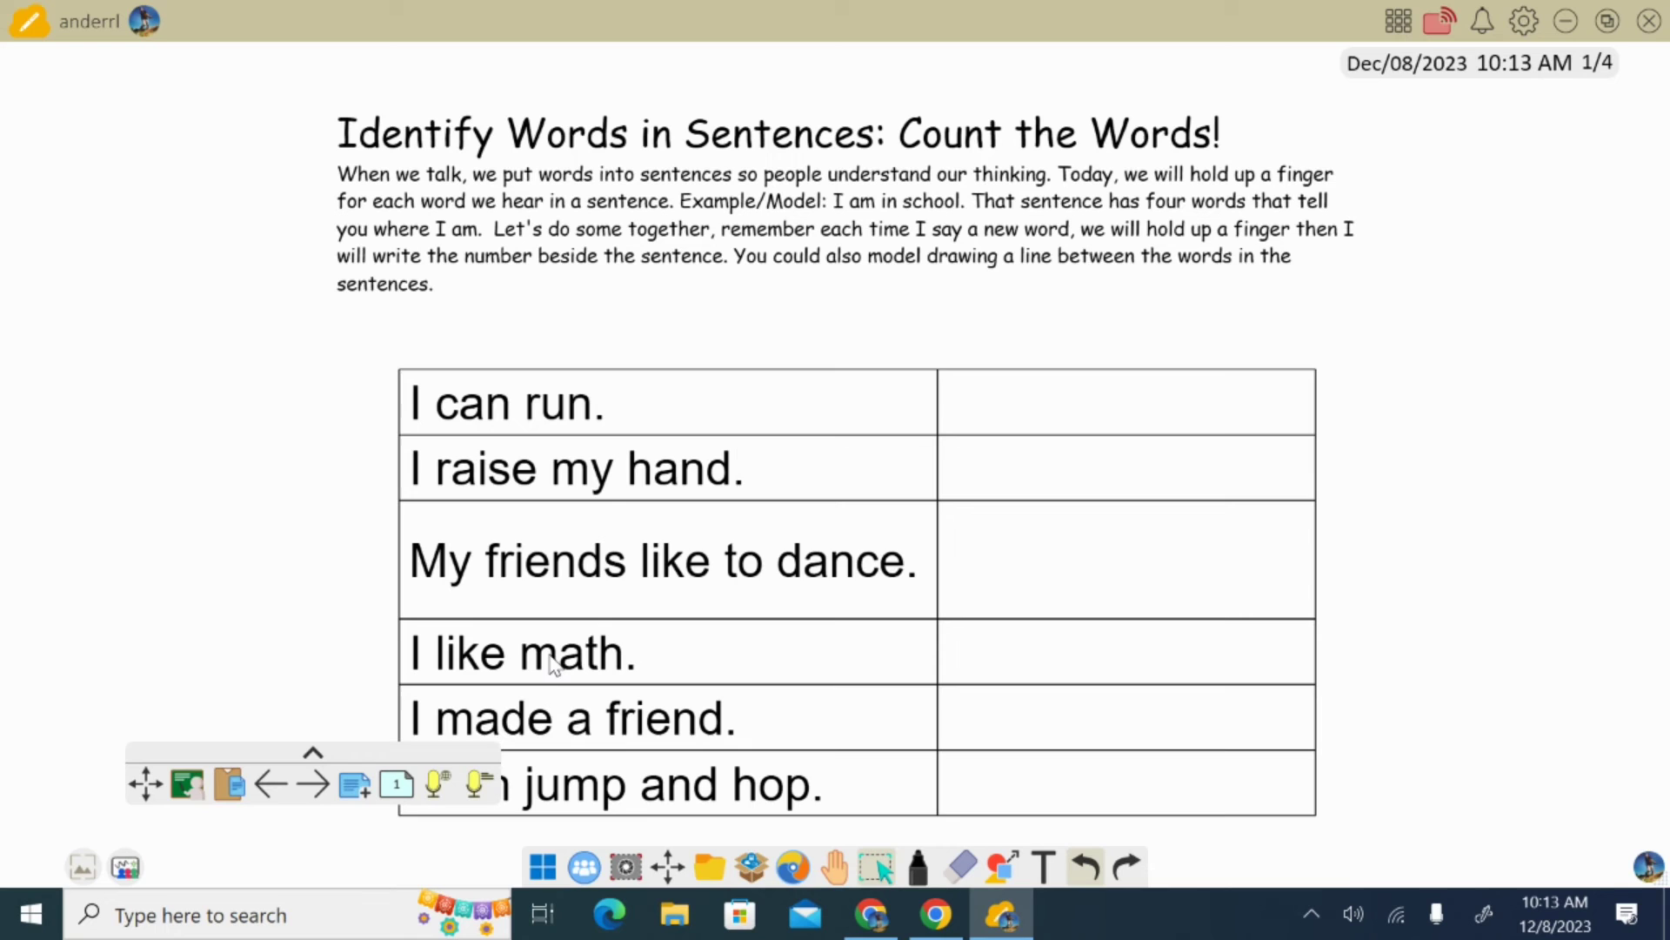
{"action": "mouse_move", "coordinate": [661, 405]}
{"action": "left_mouse_down"}
{"action": "mouse_move", "coordinate": [656, 377]}
{"action": "mouse_move", "coordinate": [667, 415]}
{"action": "left_mouse_up"}
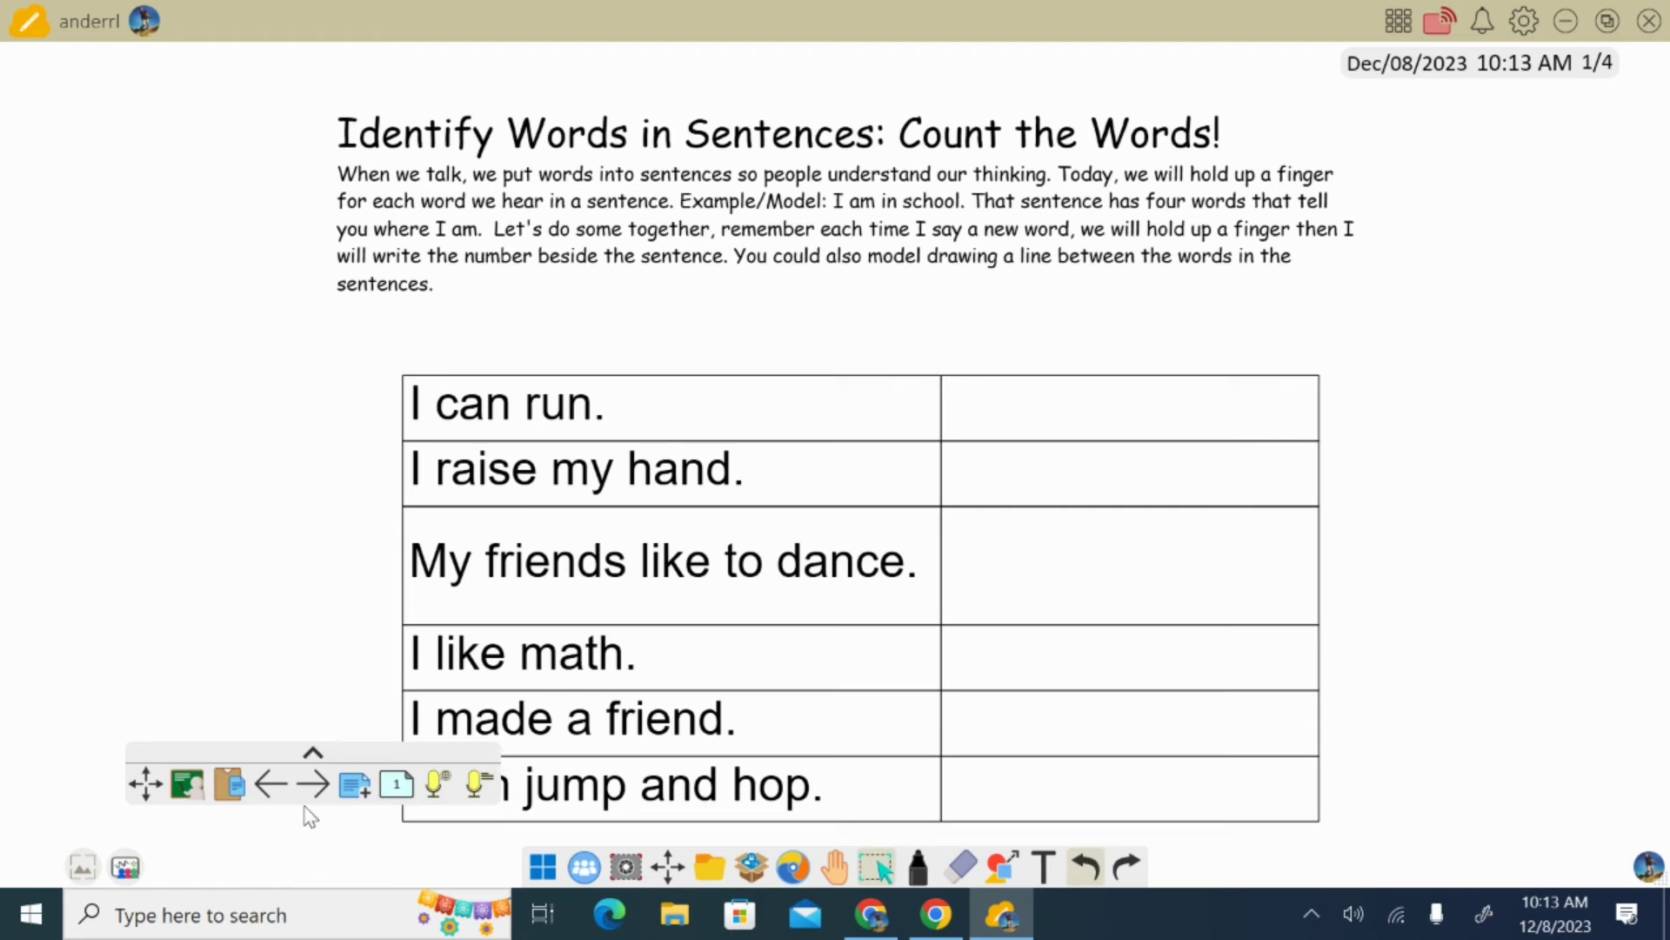
On page 2, Introduce the Alphabet Song, move the A–Z alphabet chart higher
{"action": "left_click", "coordinate": [315, 785]}
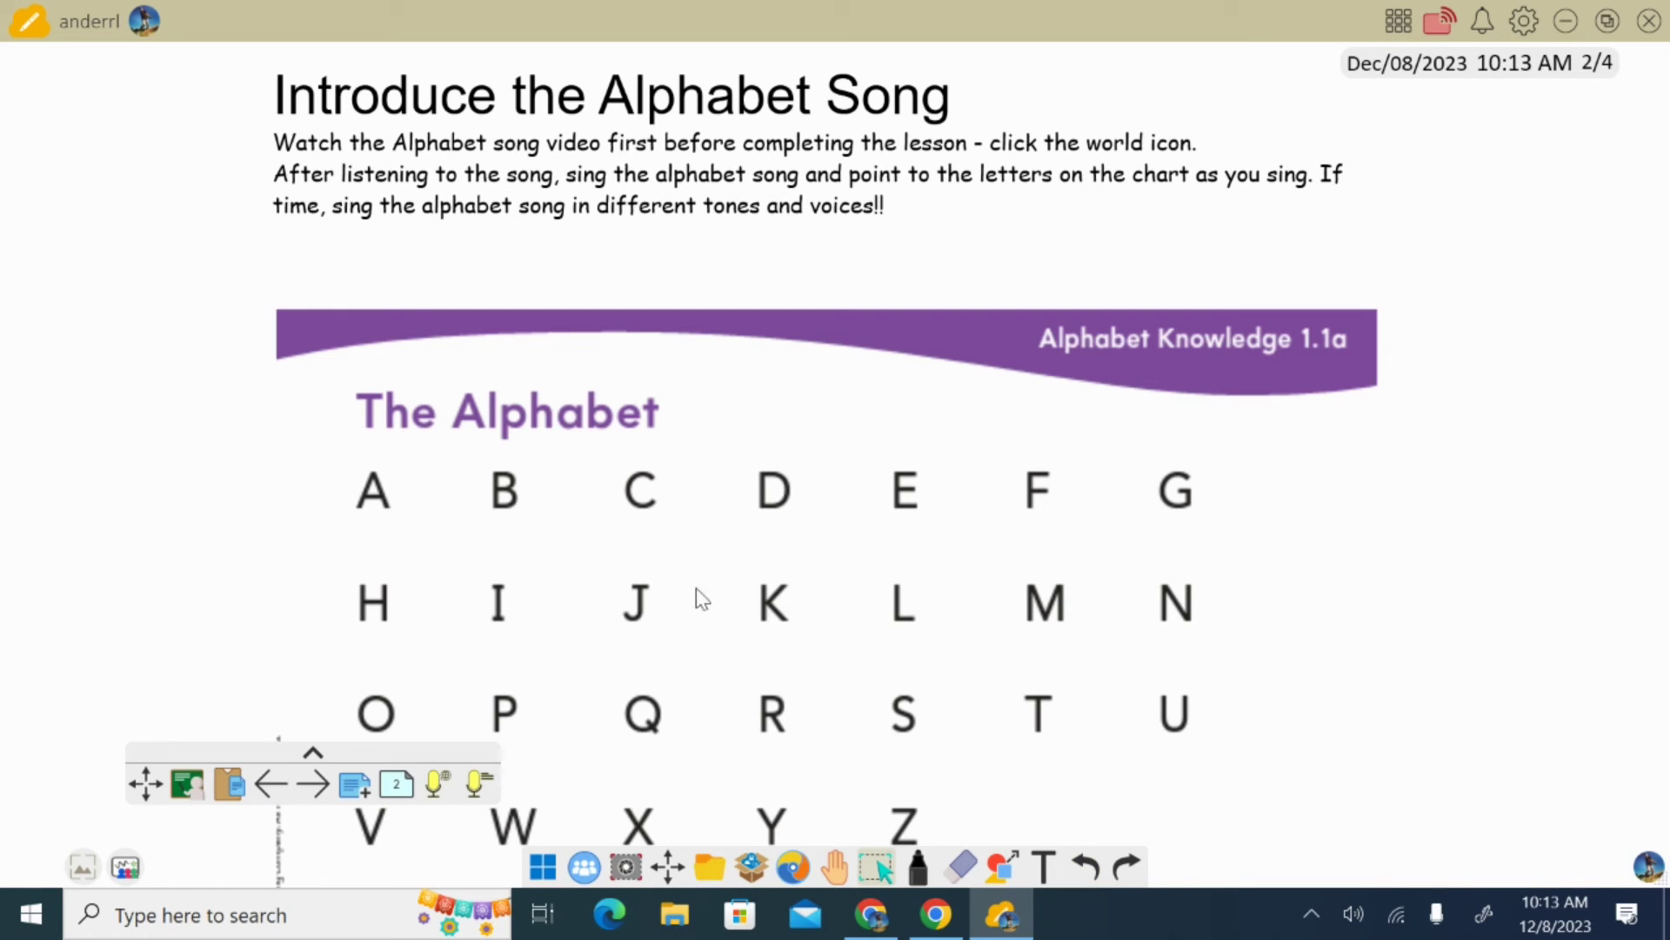
{"action": "left_click_drag", "start_coordinate": [816, 586], "coordinate": [819, 533]}
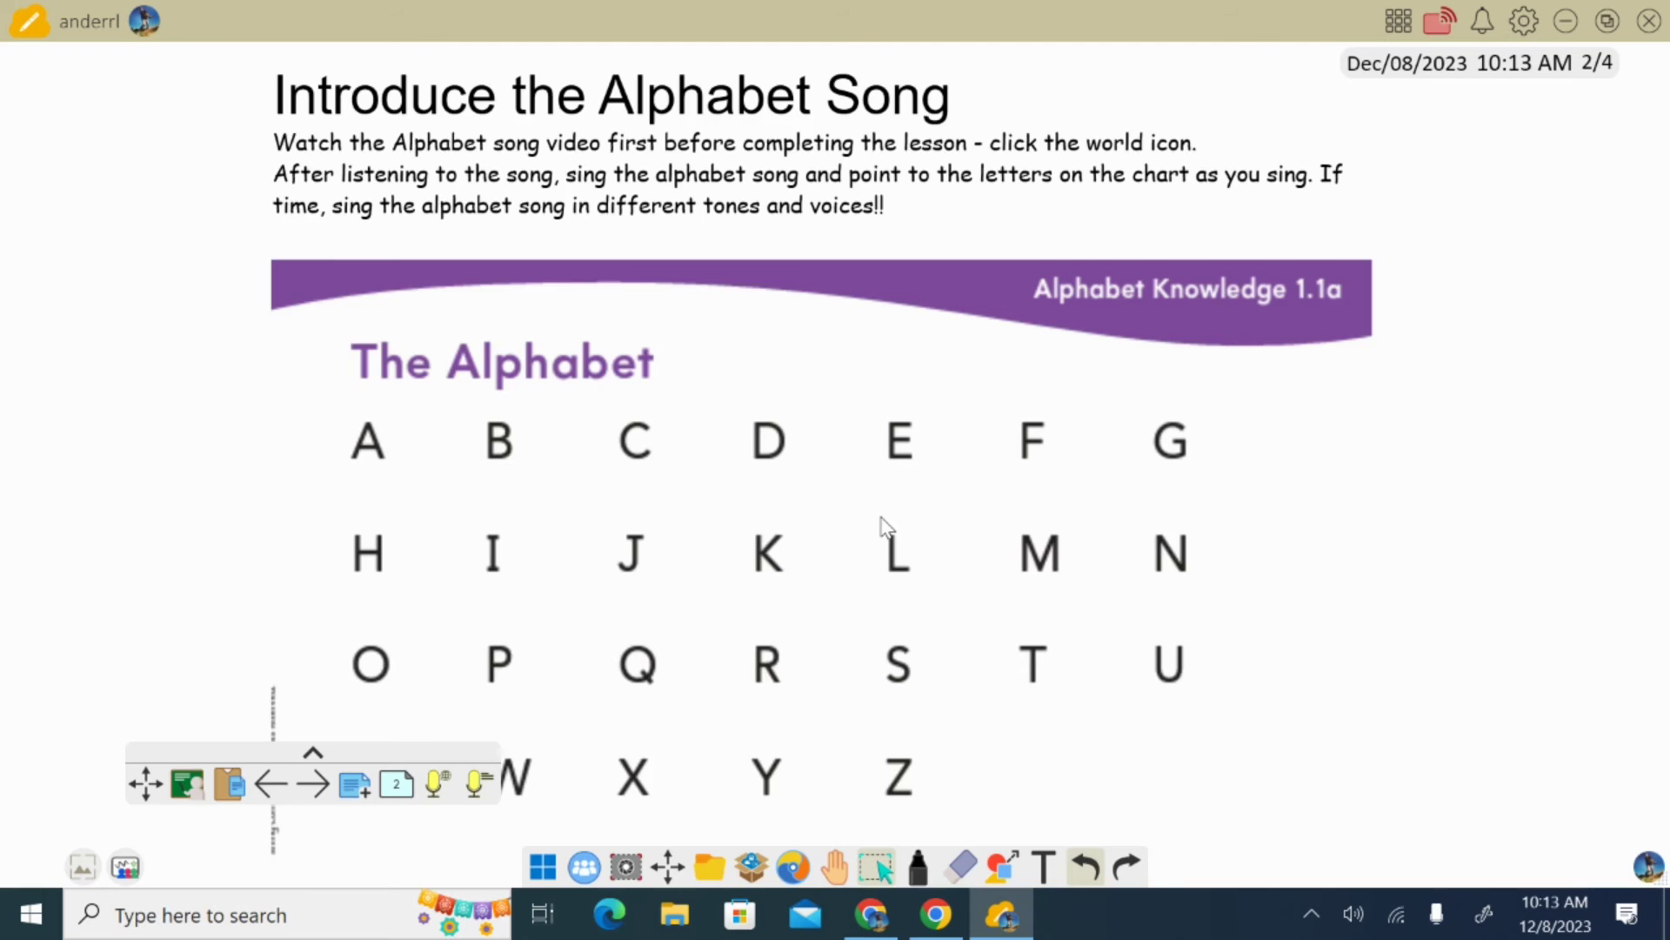
{"action": "scroll", "coordinate": [883, 527], "scroll_direction": "down", "scroll_amount": 1}
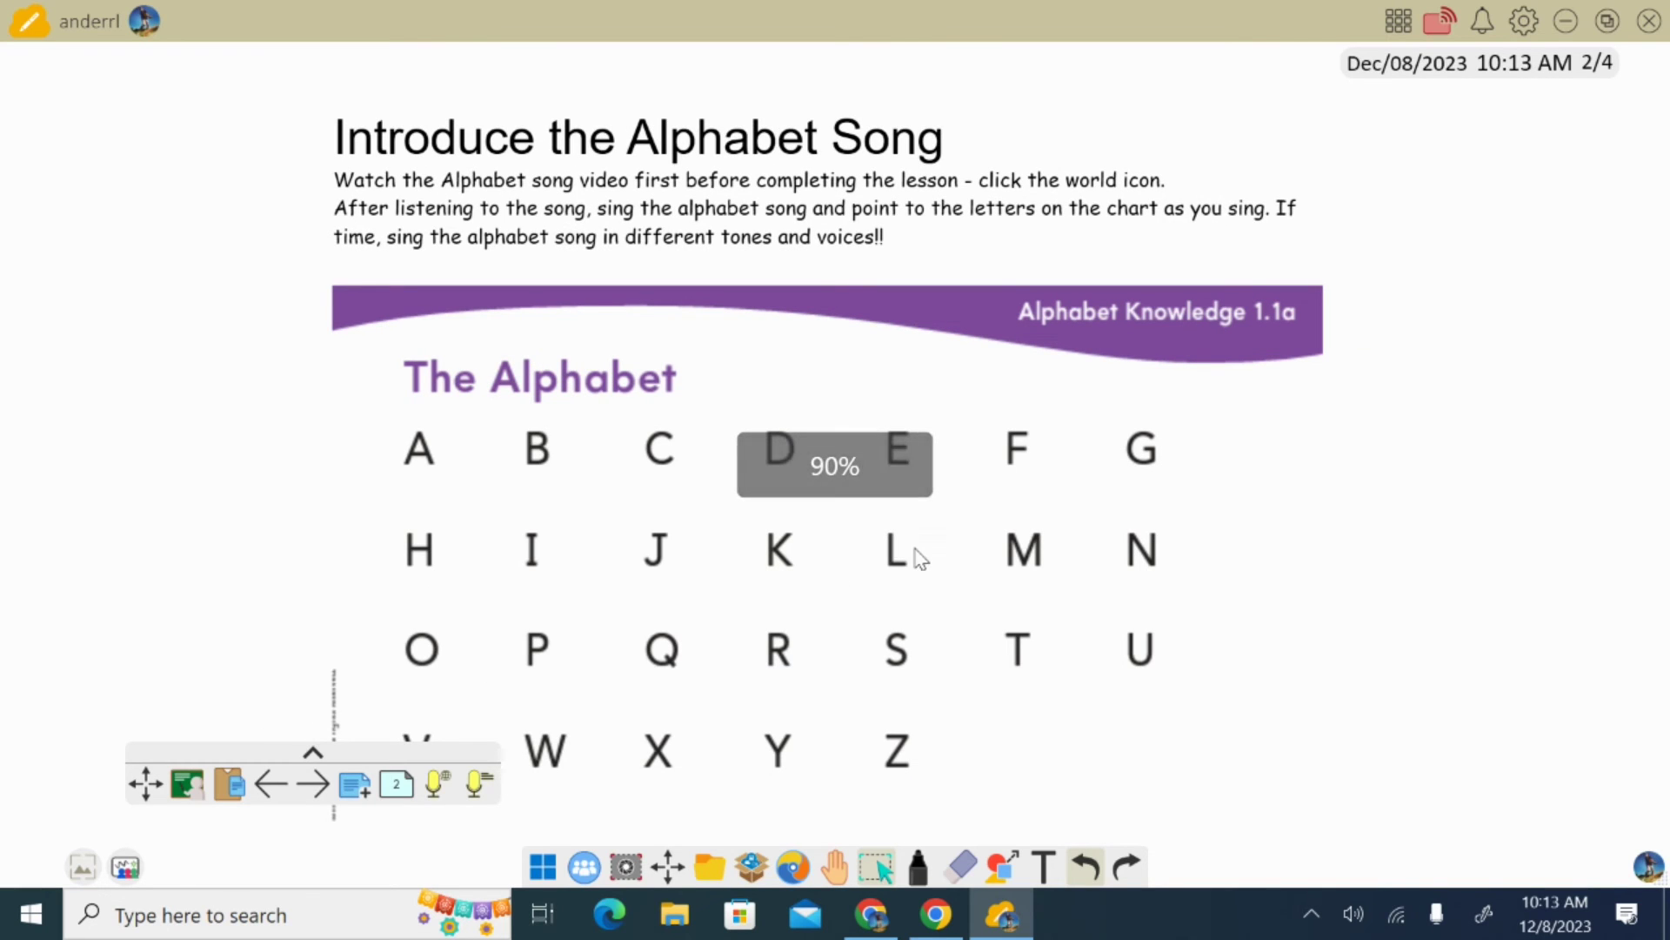
{"action": "scroll", "coordinate": [918, 559], "scroll_direction": "down", "scroll_amount": 1}
{"action": "scroll", "coordinate": [918, 561], "scroll_direction": "up", "scroll_amount": 1}
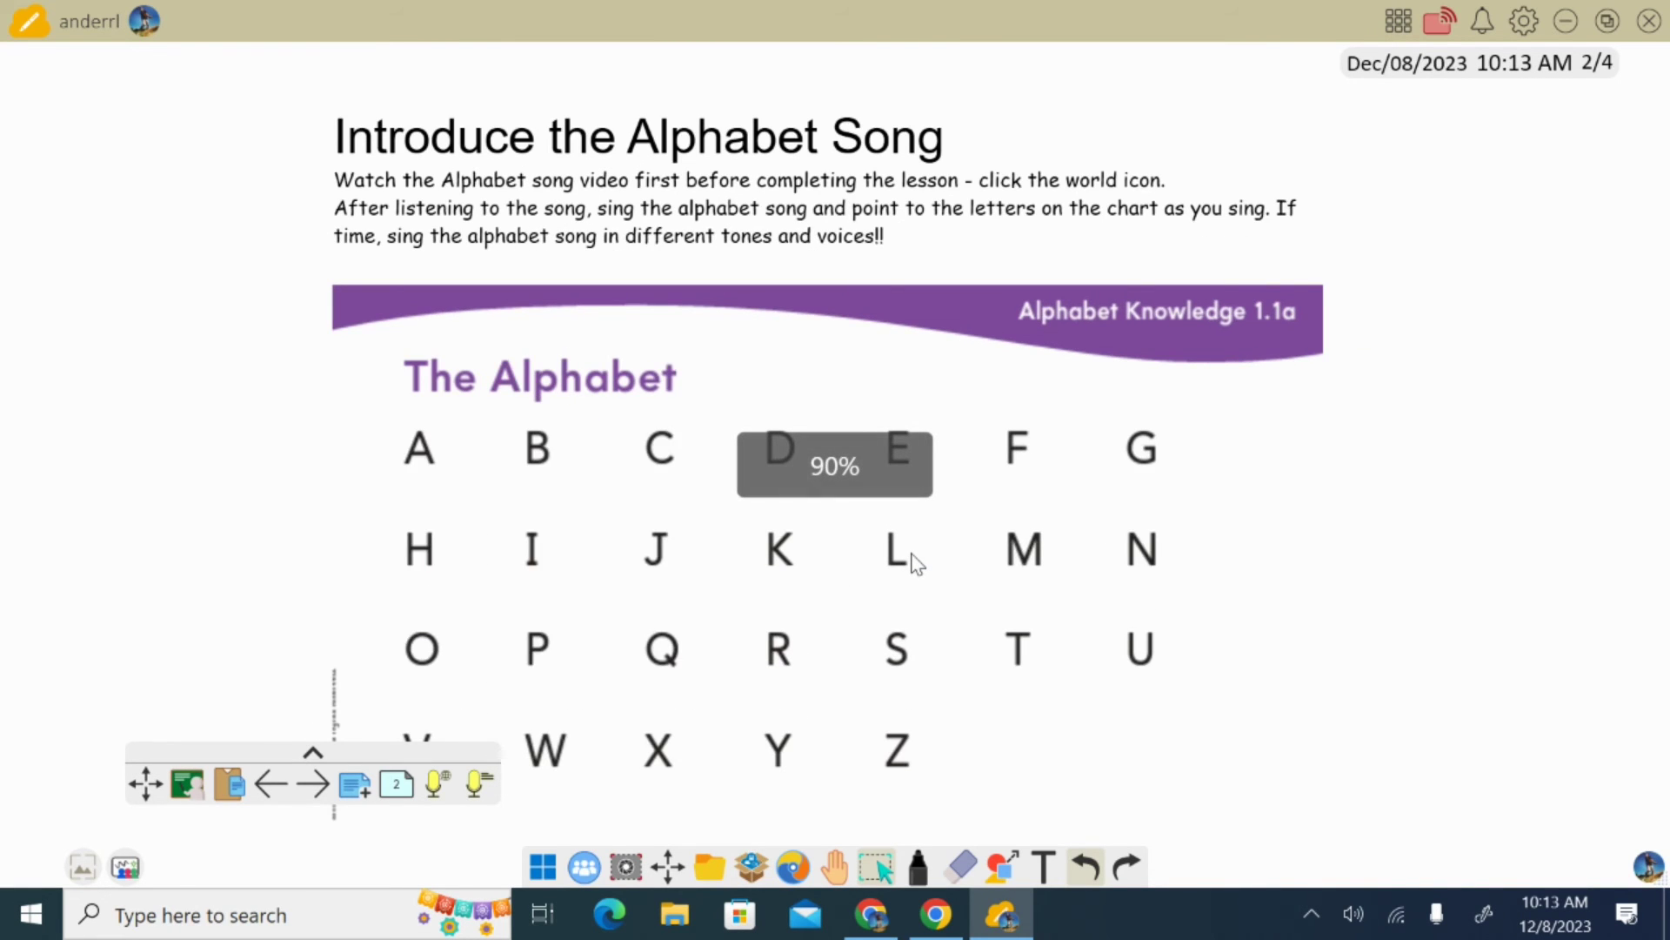
{"action": "scroll", "coordinate": [916, 563], "scroll_direction": "up", "scroll_amount": 1}
{"action": "scroll", "coordinate": [916, 563], "scroll_direction": "down", "scroll_amount": 1}
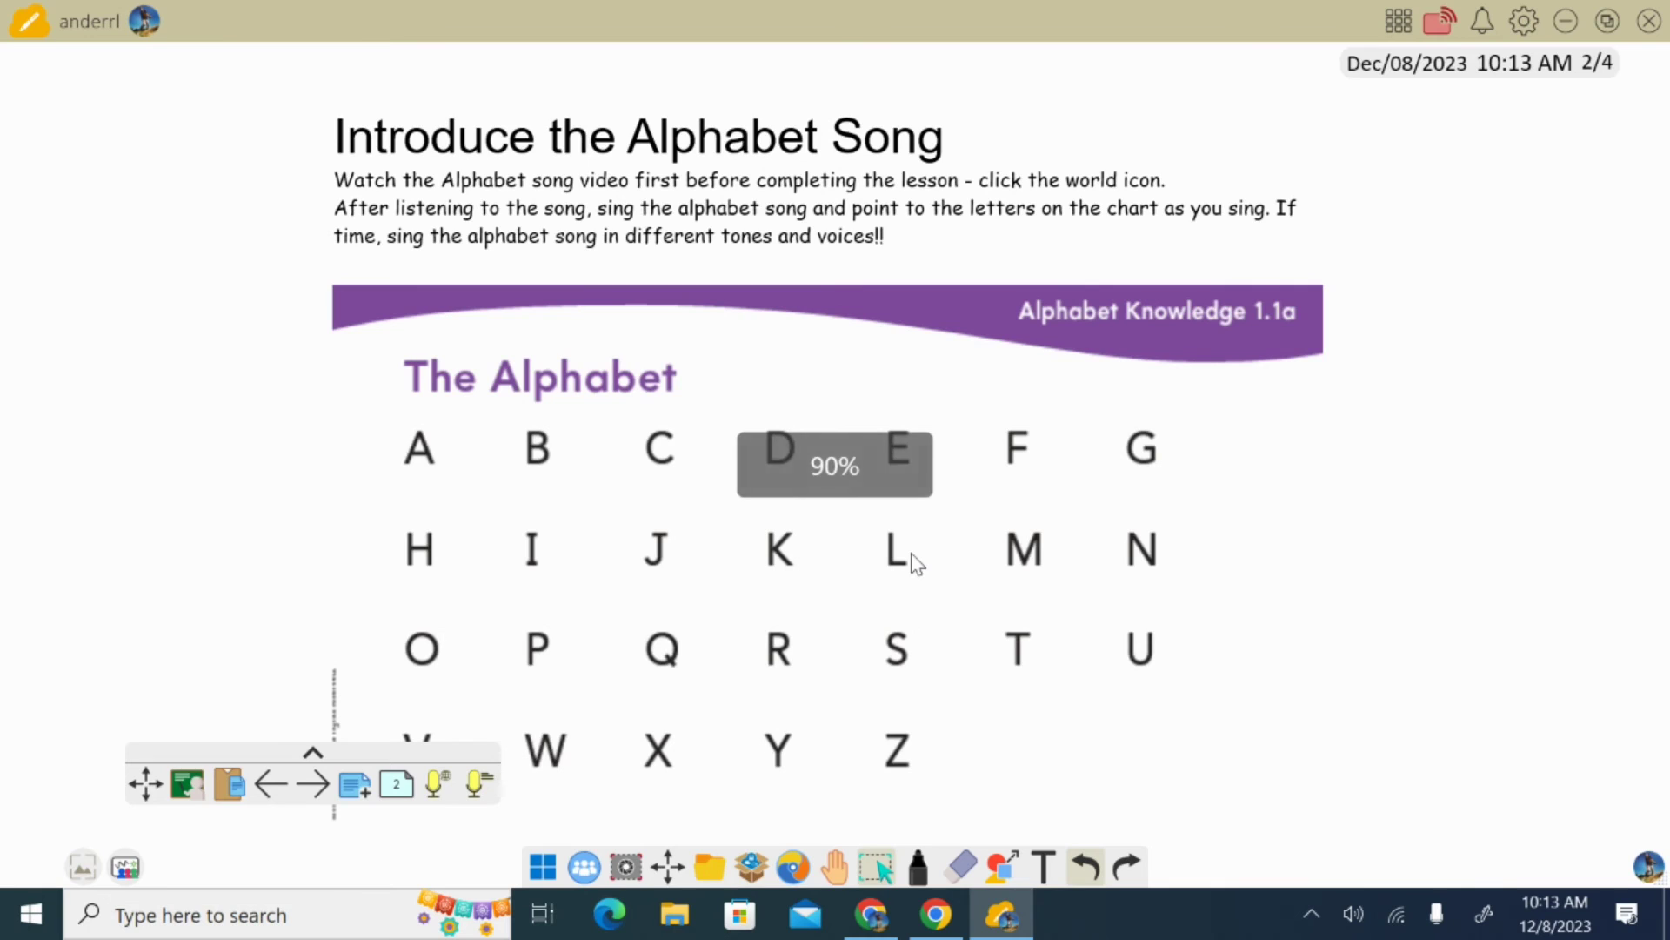
Save the four-page lesson as an .olf file in the Desktop folder under an example file name
{"action": "left_click", "coordinate": [711, 868]}
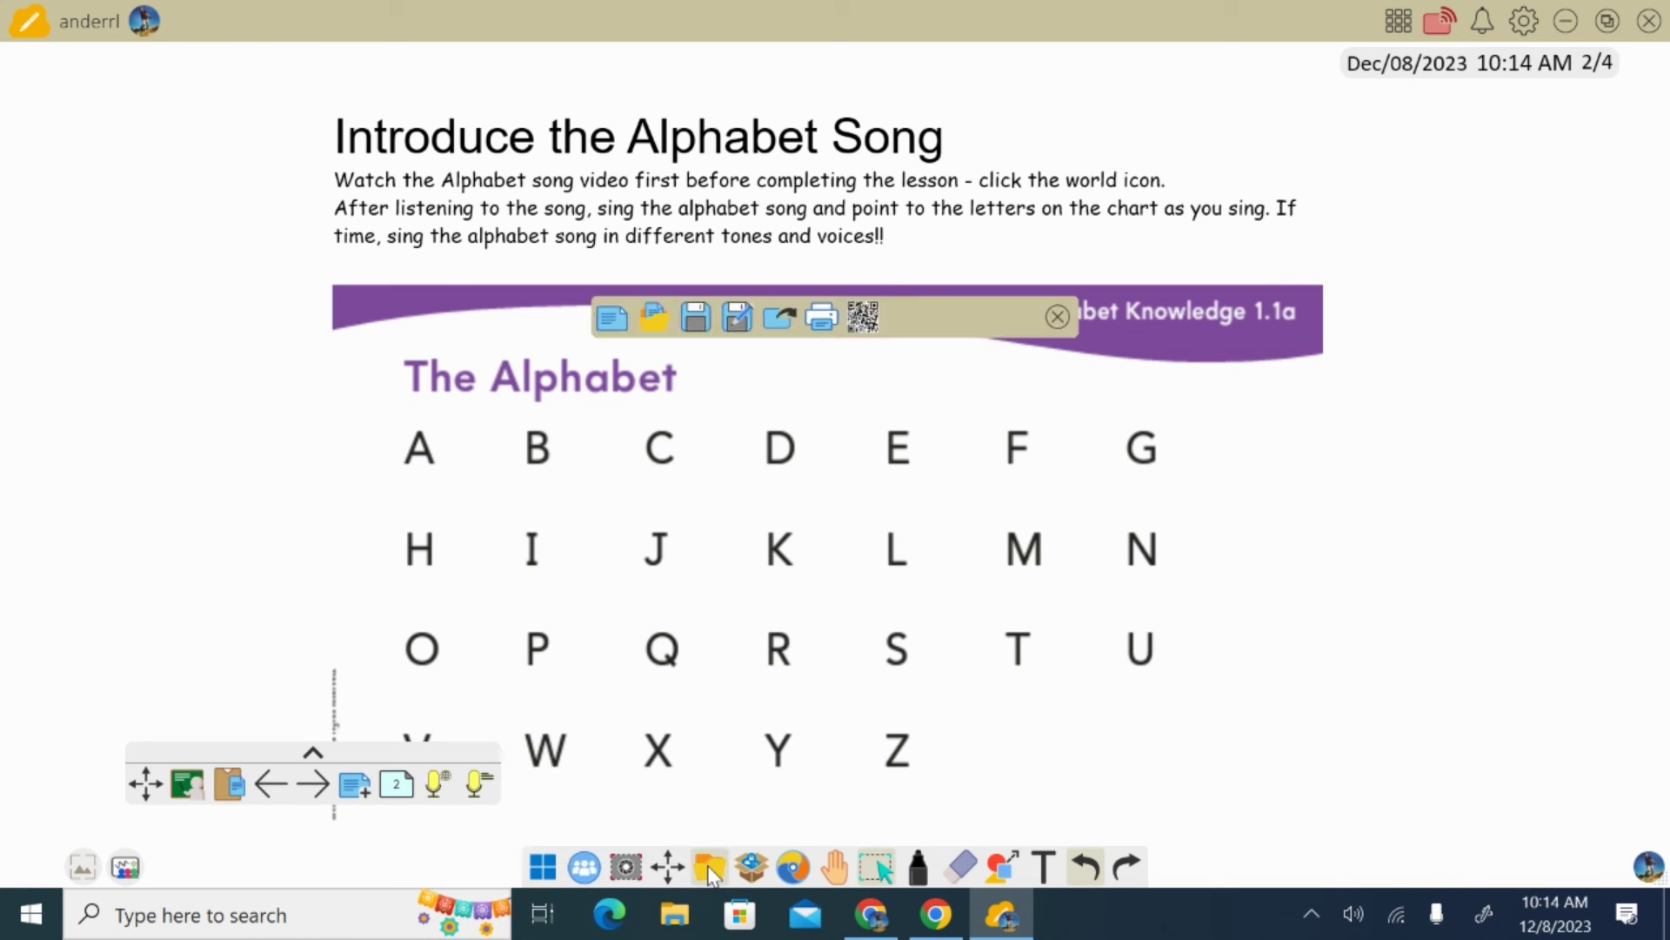
{"action": "left_click", "coordinate": [693, 321]}
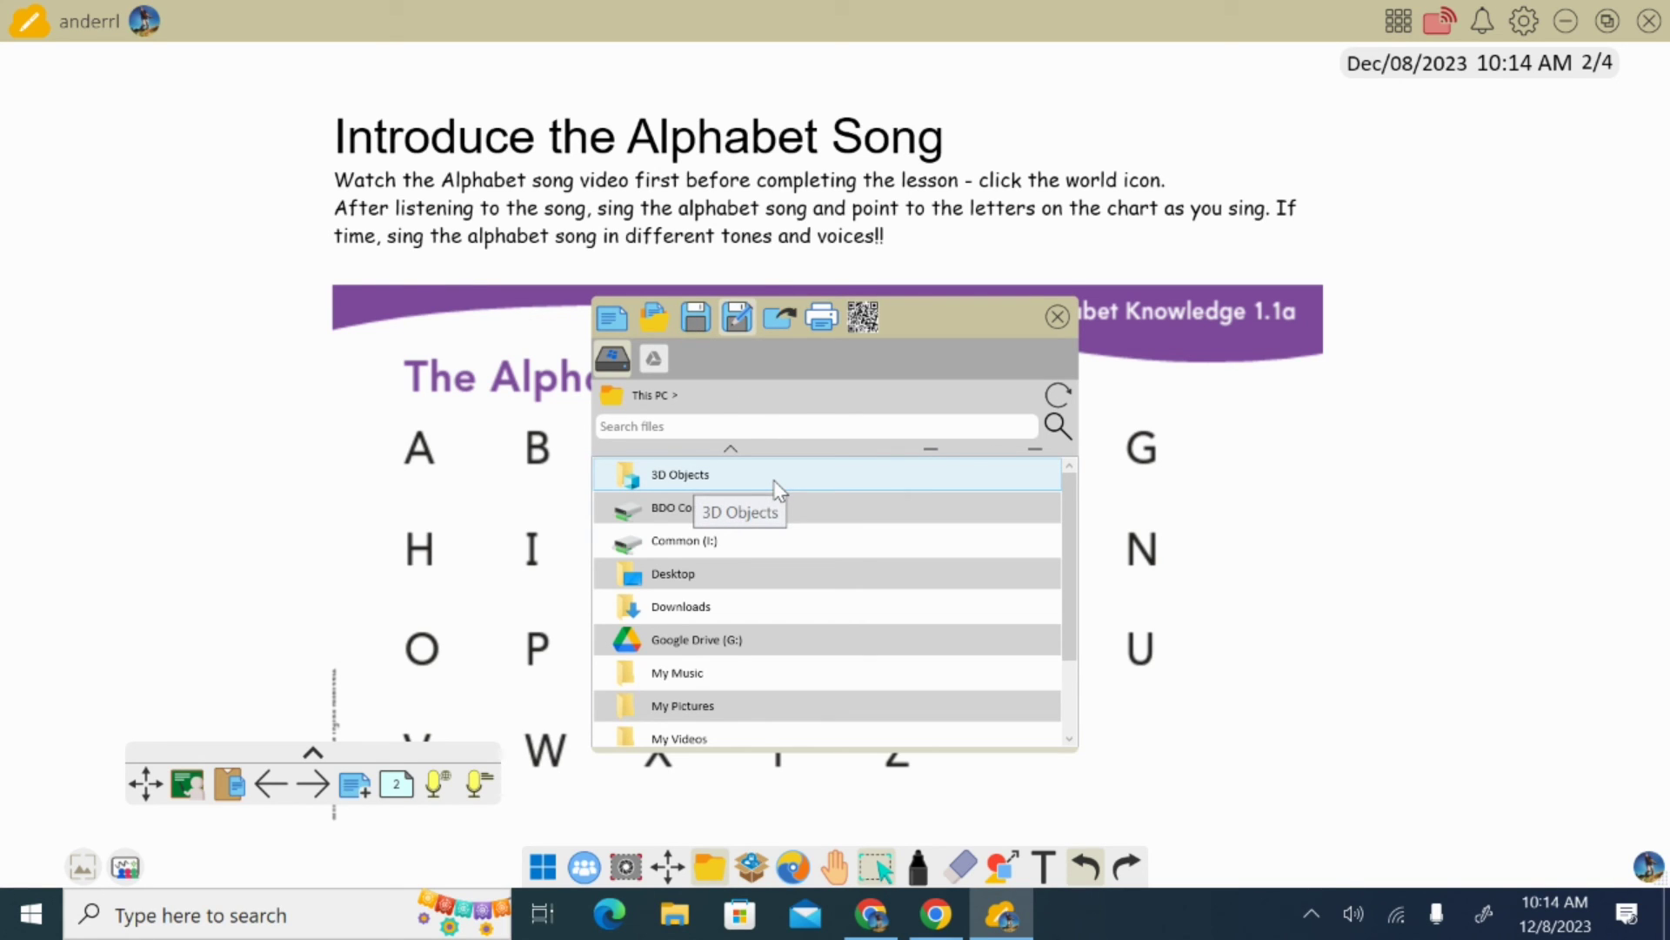
{"action": "left_click", "coordinate": [724, 577]}
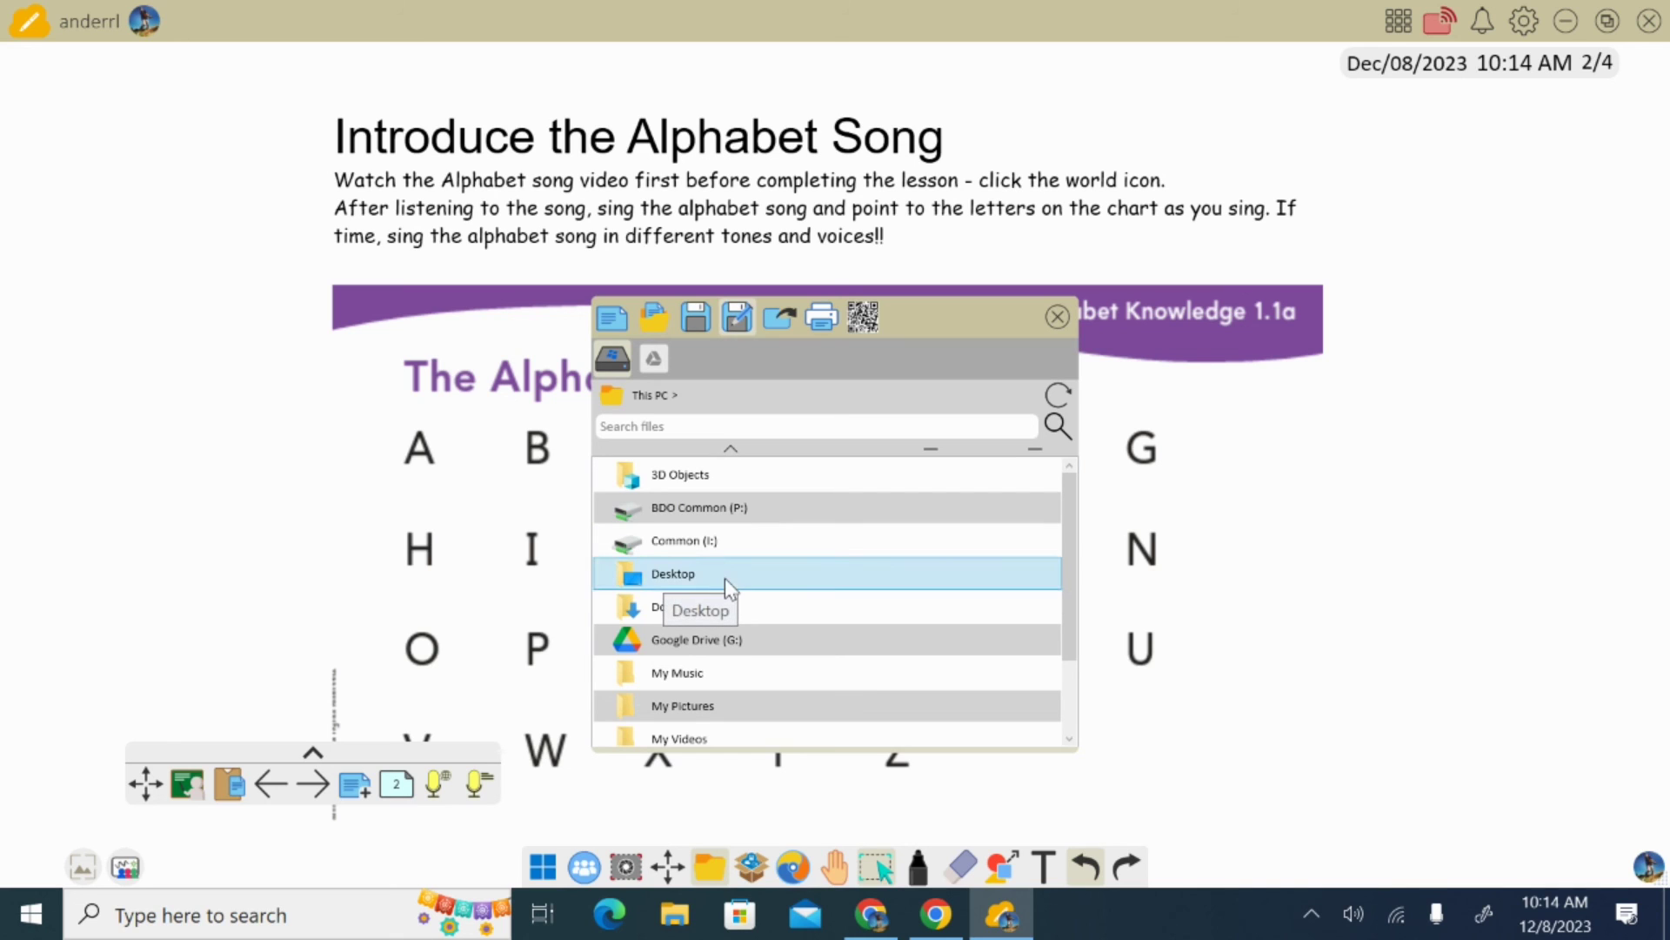
{"action": "scroll", "coordinate": [736, 609], "scroll_direction": "down", "scroll_amount": 1}
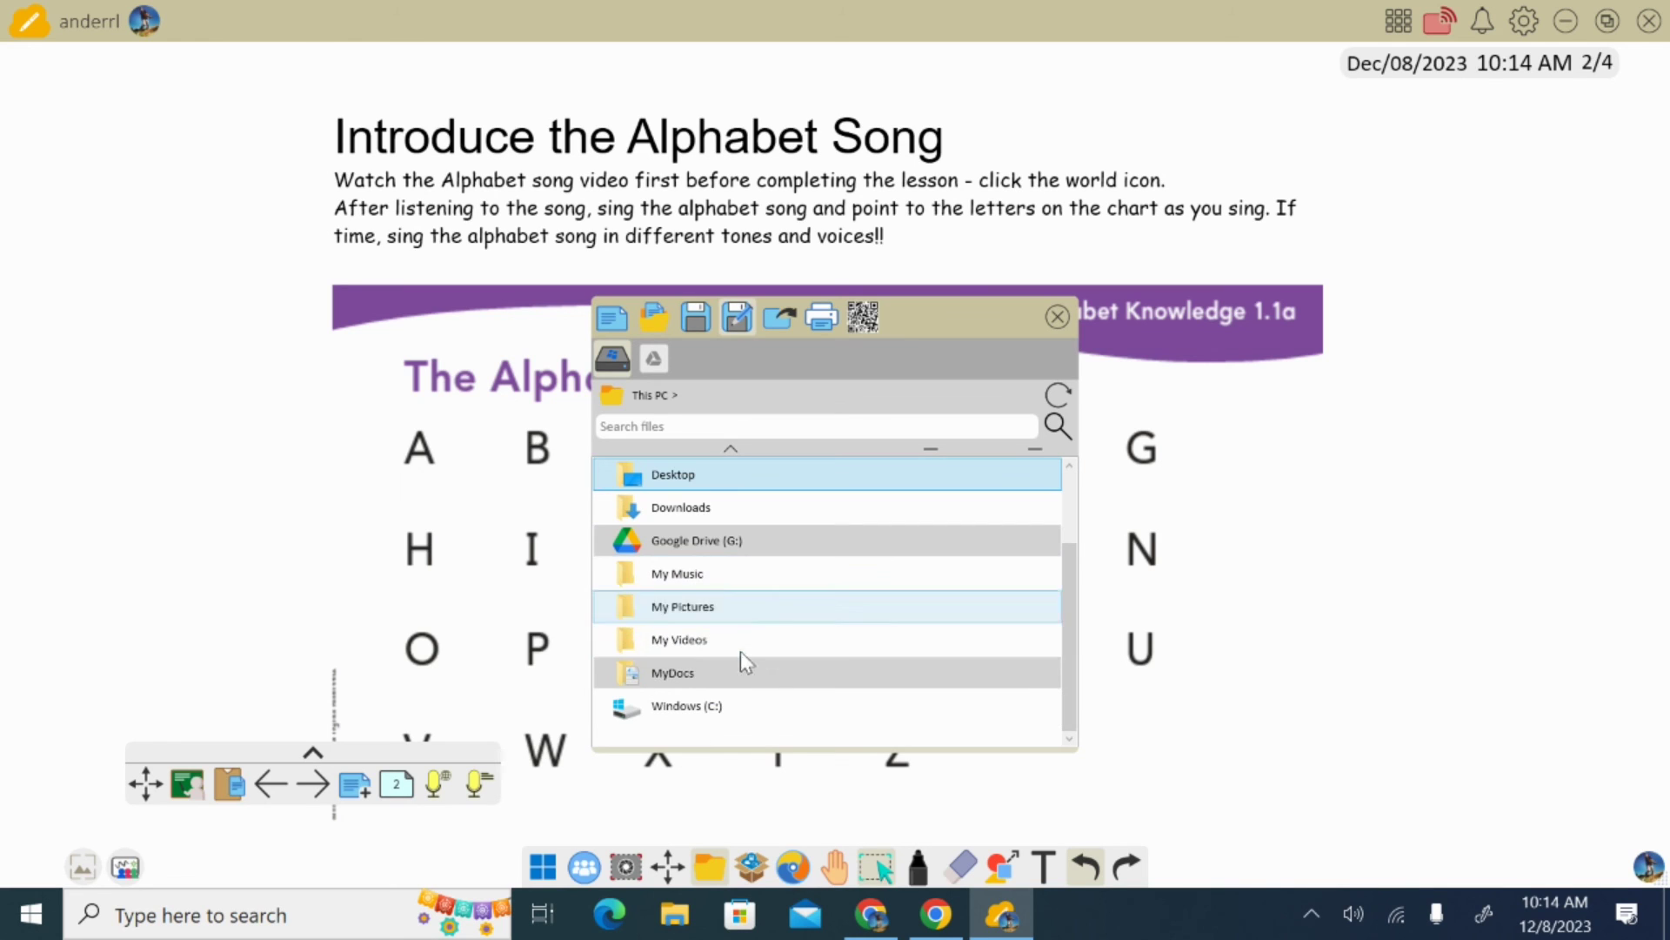
{"action": "double_click", "coordinate": [692, 479]}
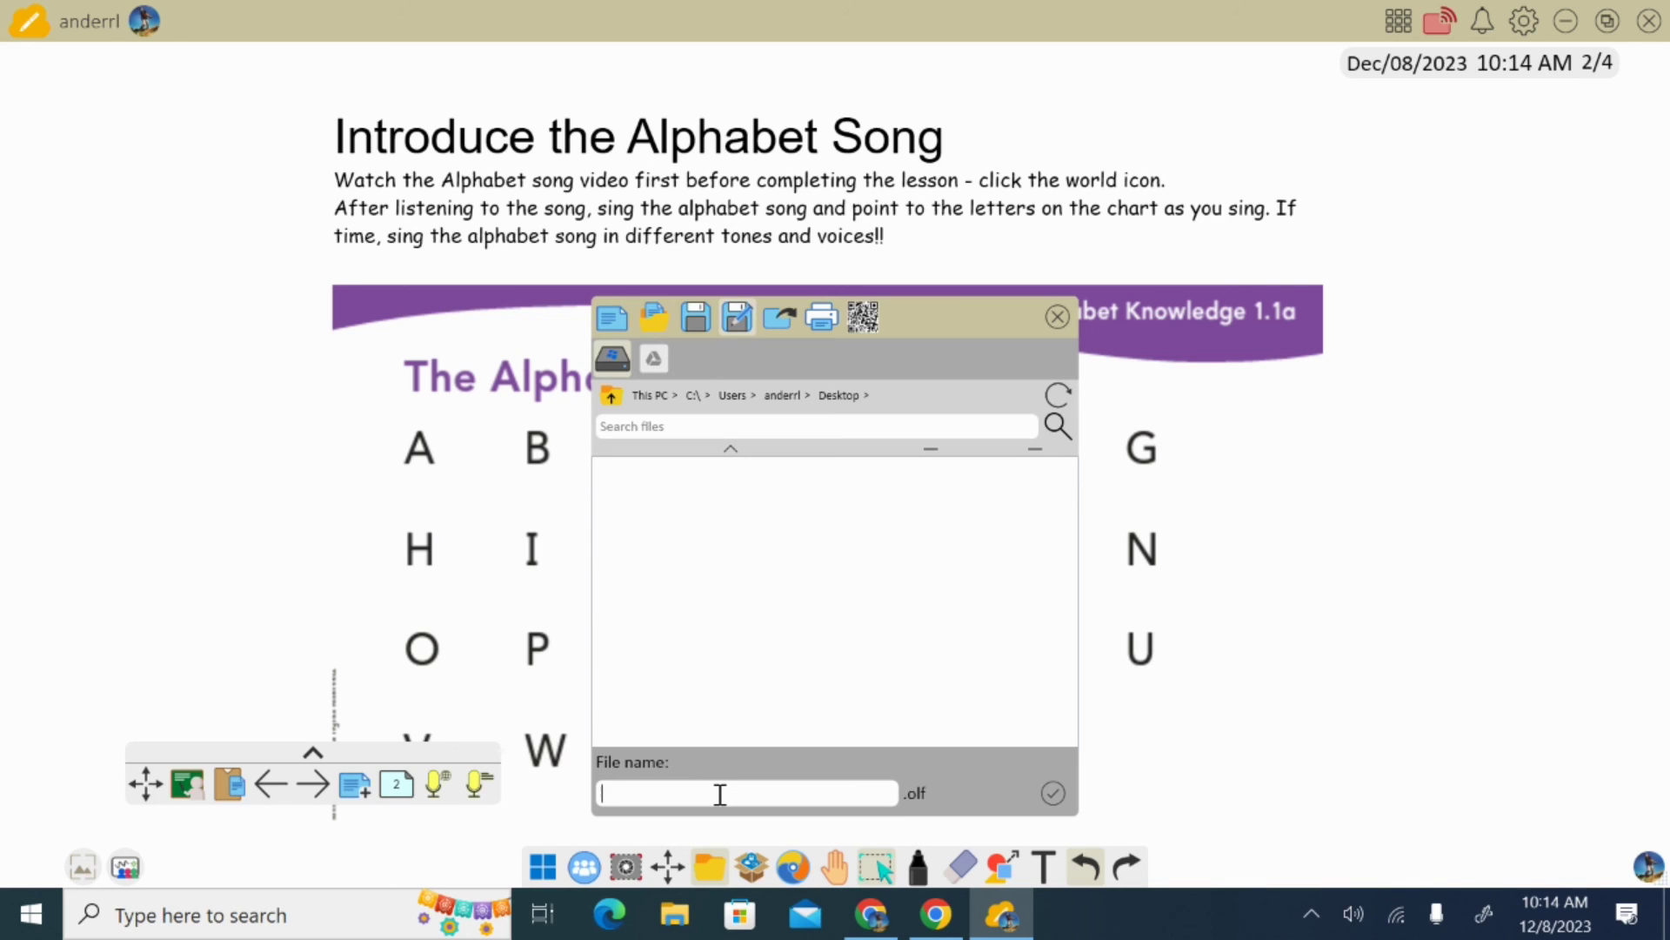
{"action": "type", "text": "ryan example"}
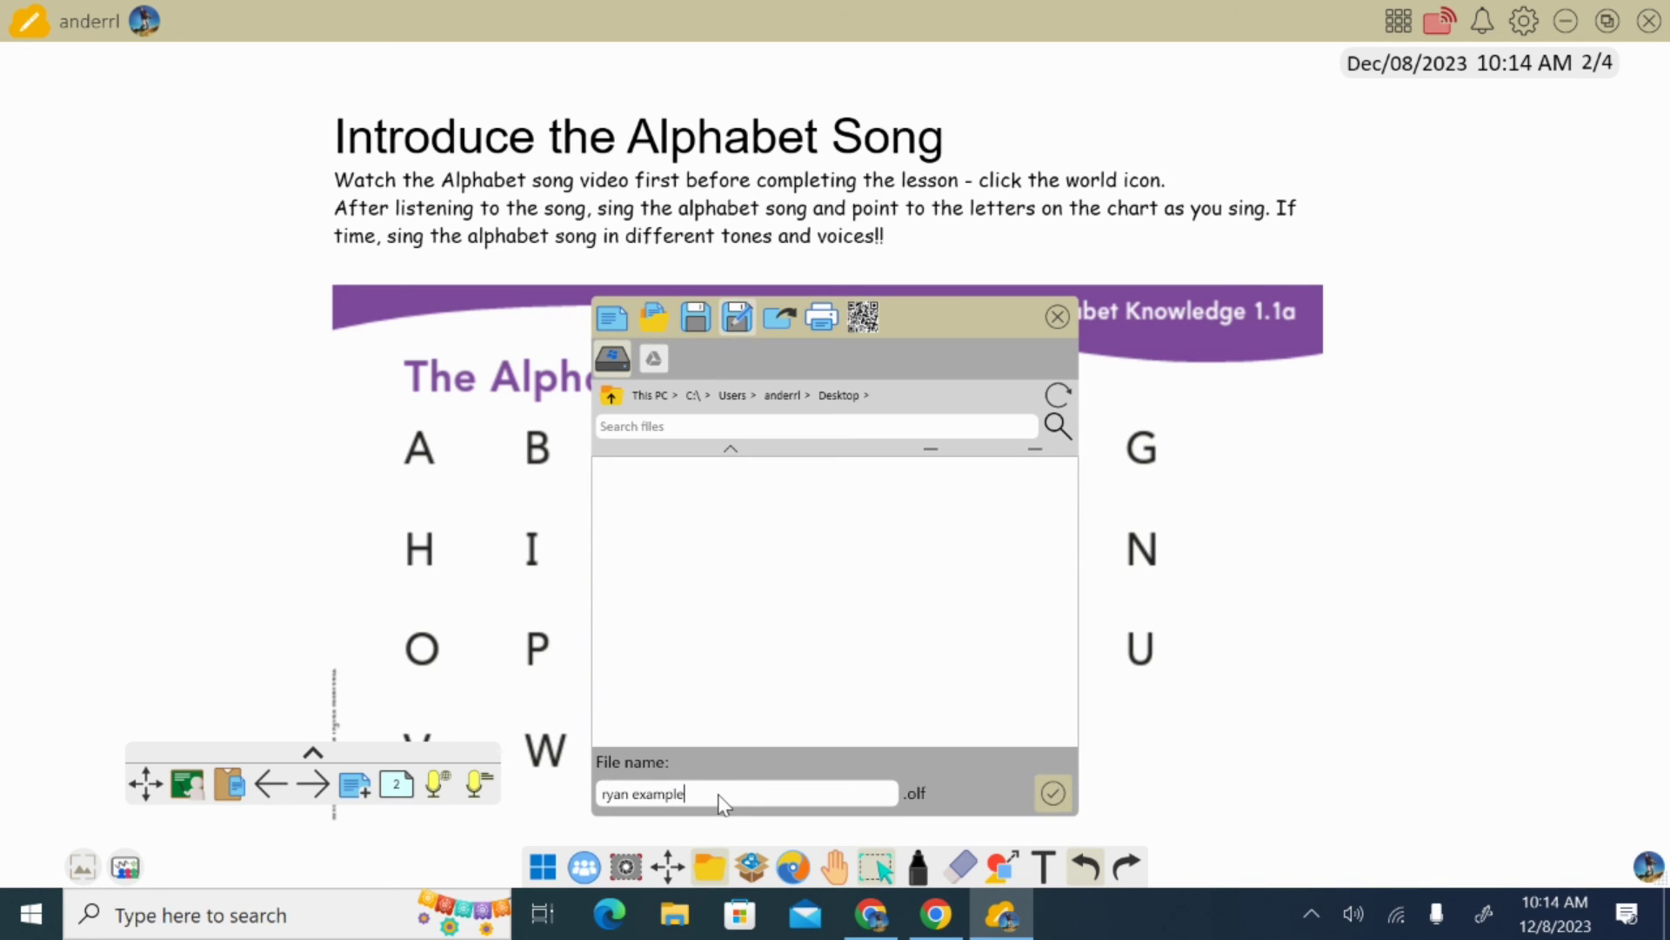
{"action": "left_click", "coordinate": [1055, 792]}
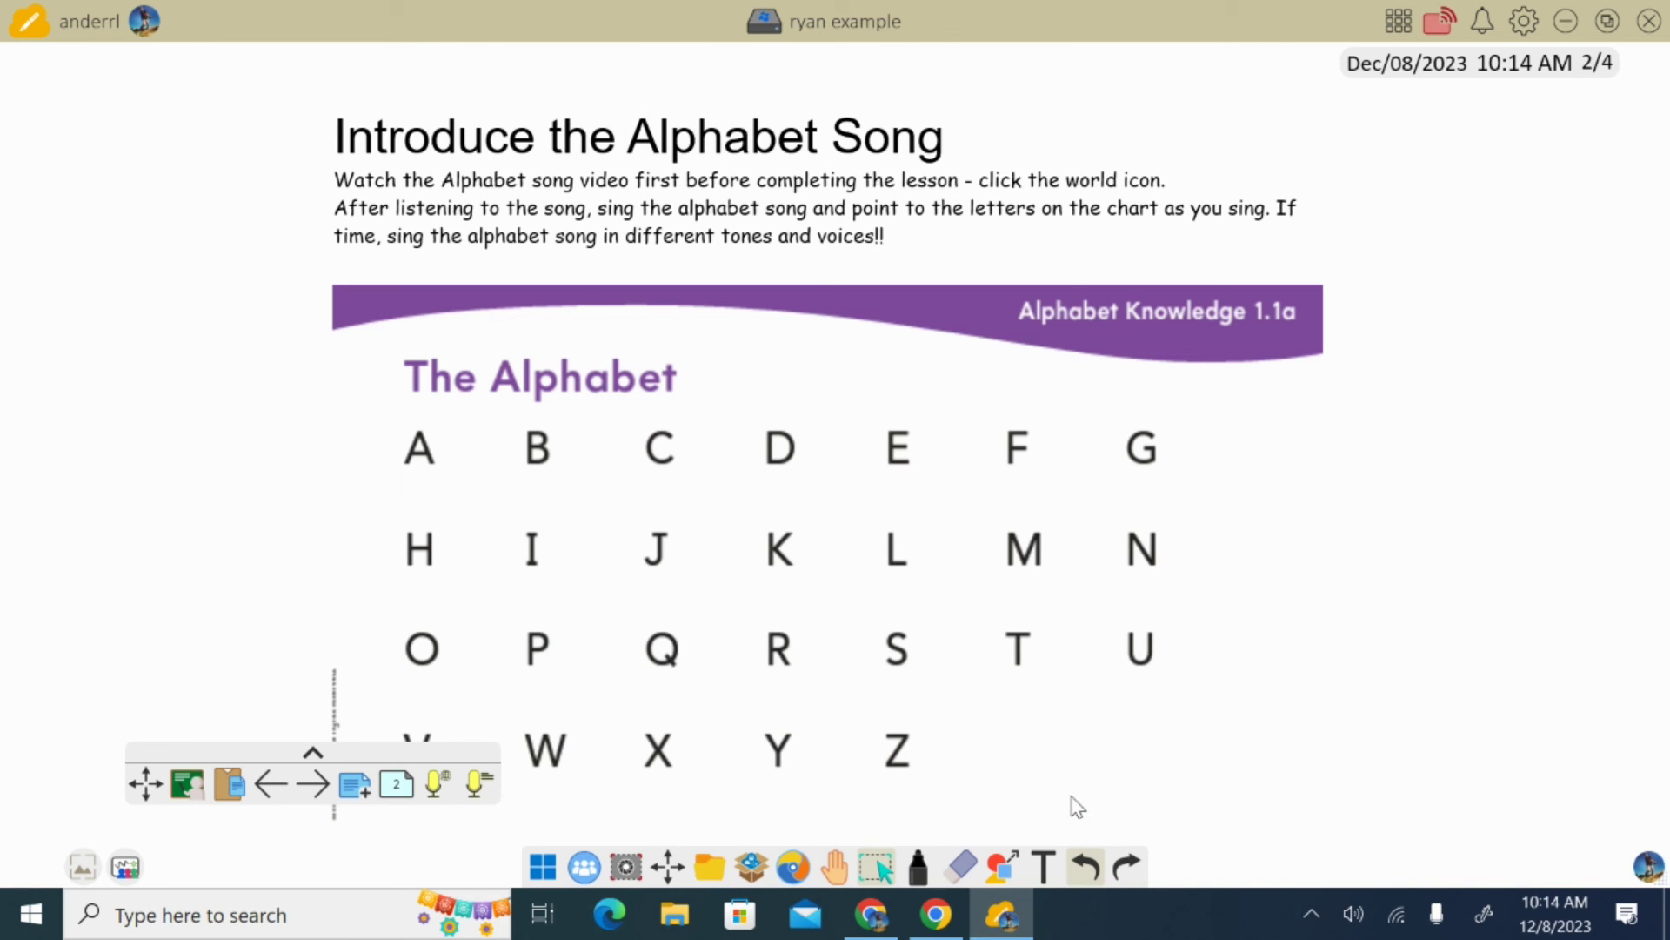
{"action": "left_click", "coordinate": [1571, 17]}
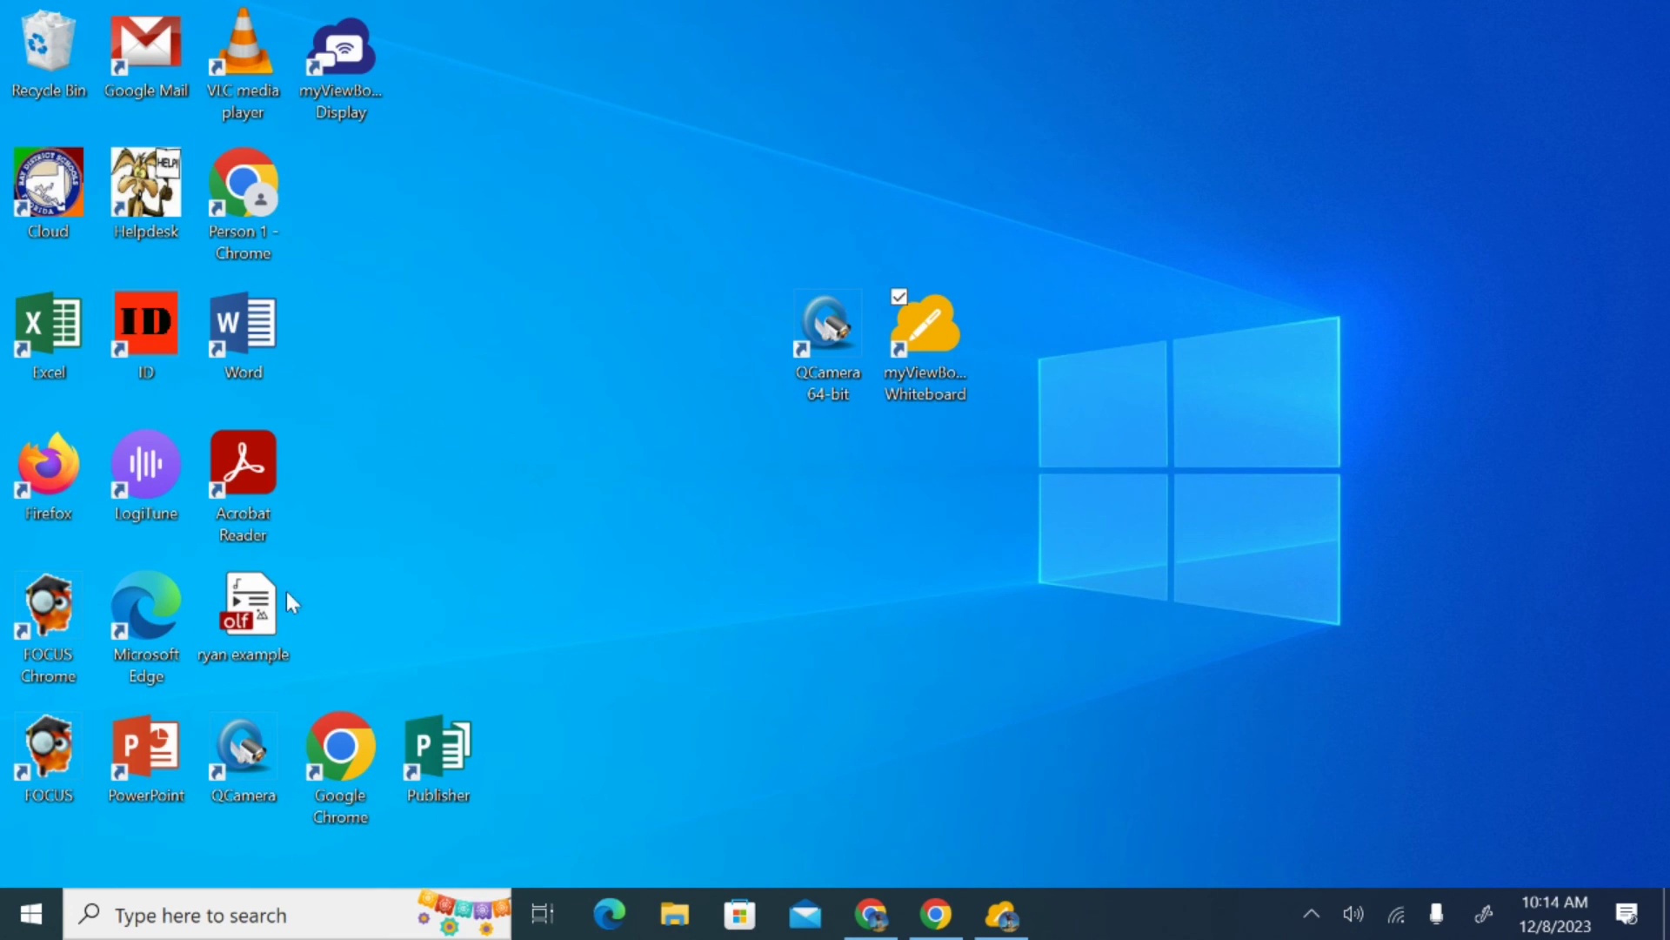
{"action": "left_click_drag", "start_coordinate": [285, 594], "coordinate": [461, 460]}
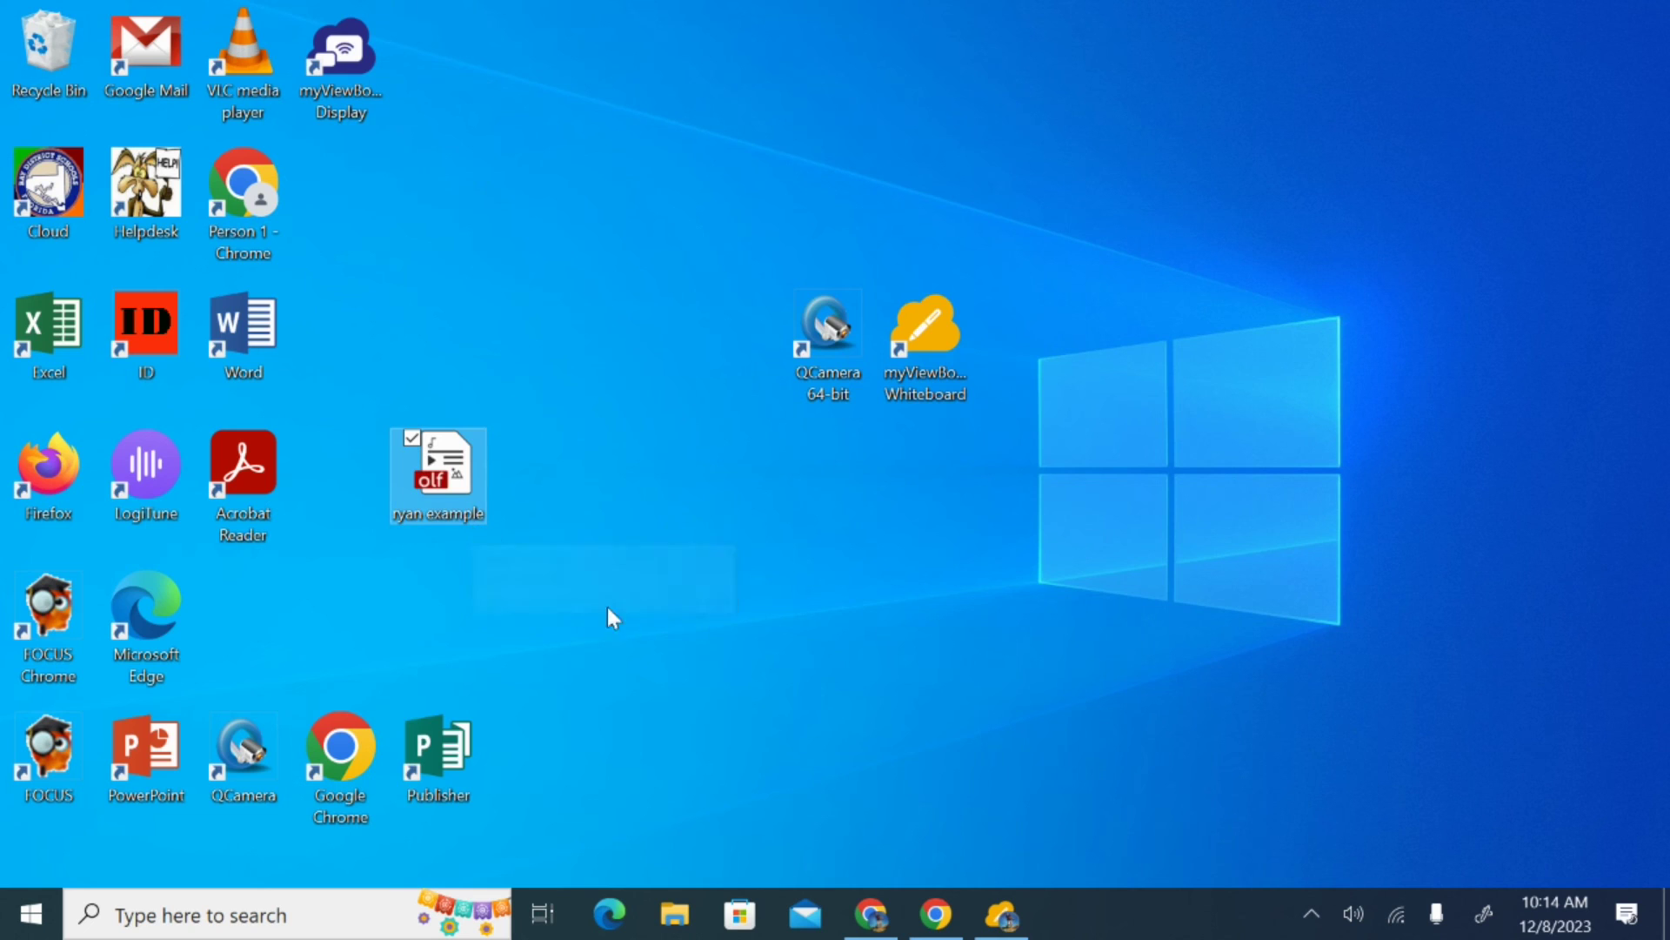
{"action": "left_click", "coordinate": [1002, 920]}
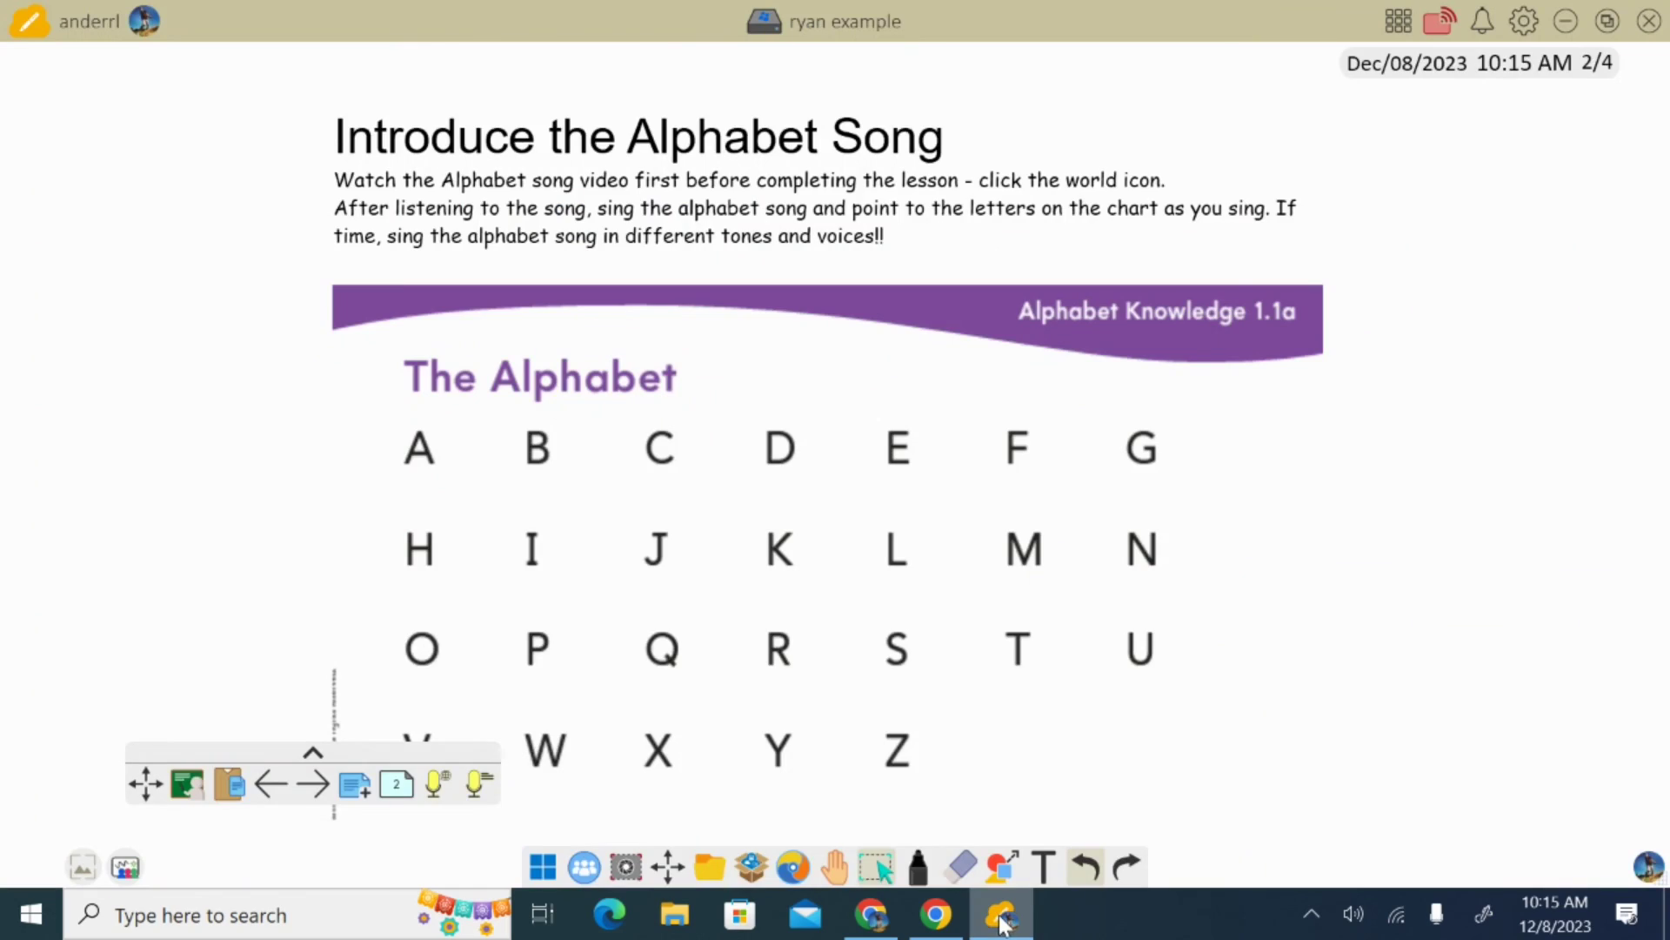